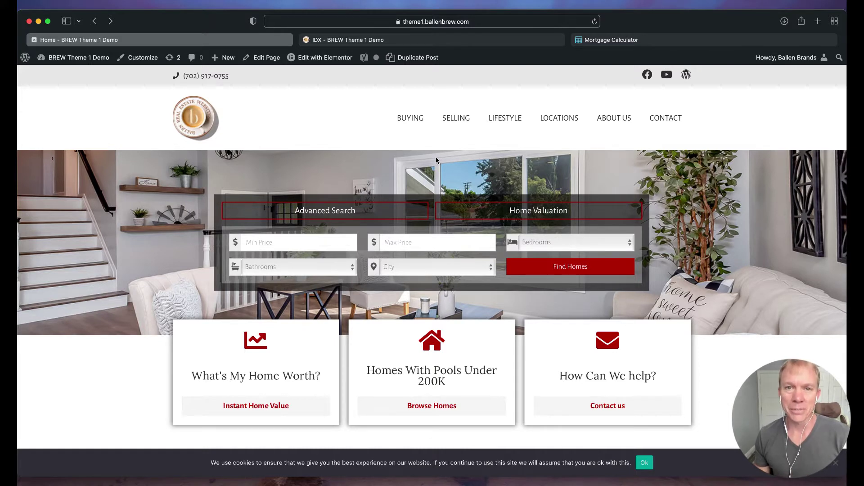
Switch to the IDX tab and check that its address ends in /idx/mortgage
{"action": "scroll", "coordinate": [425, 160], "scroll_direction": "up", "scroll_amount": 1}
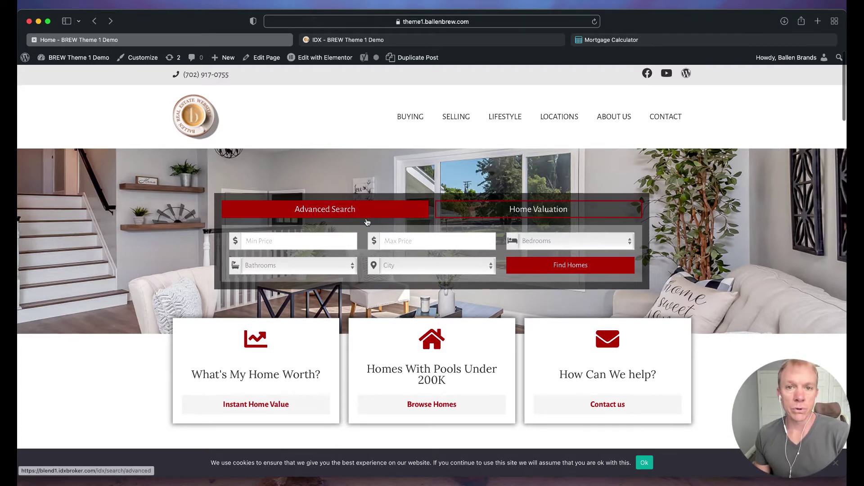
{"action": "scroll", "coordinate": [368, 221], "scroll_direction": "down", "scroll_amount": 1}
{"action": "scroll", "coordinate": [367, 222], "scroll_direction": "down", "scroll_amount": 15}
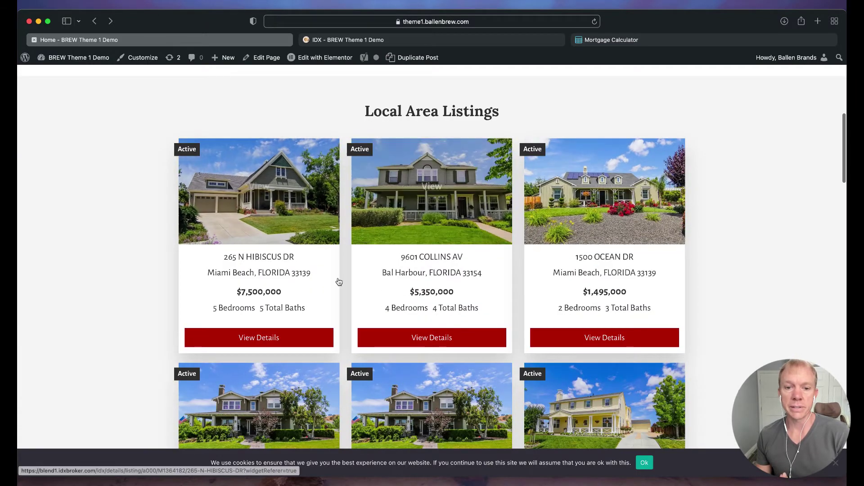
{"action": "scroll", "coordinate": [363, 247], "scroll_direction": "up", "scroll_amount": 16}
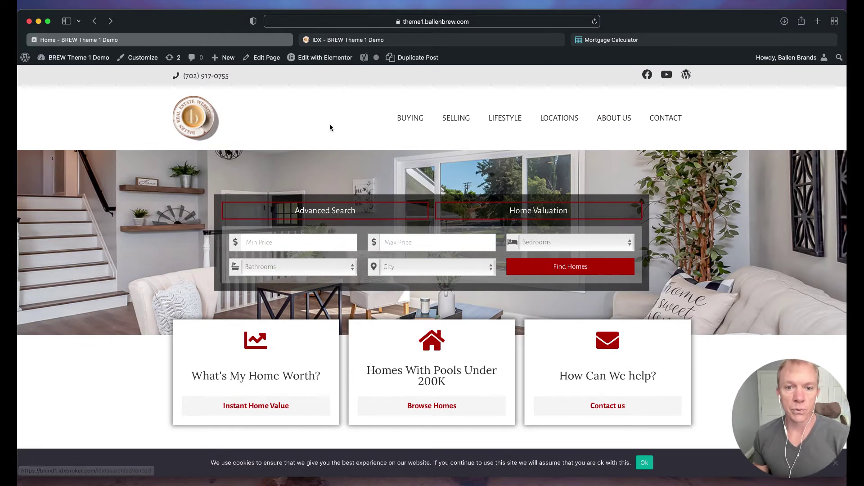
{"action": "scroll", "coordinate": [329, 126], "scroll_direction": "up", "scroll_amount": 1}
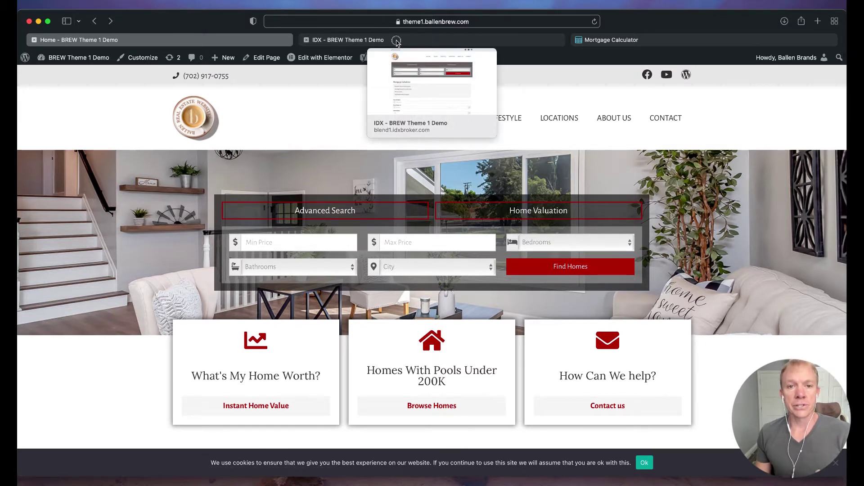
{"action": "left_click", "coordinate": [396, 41]}
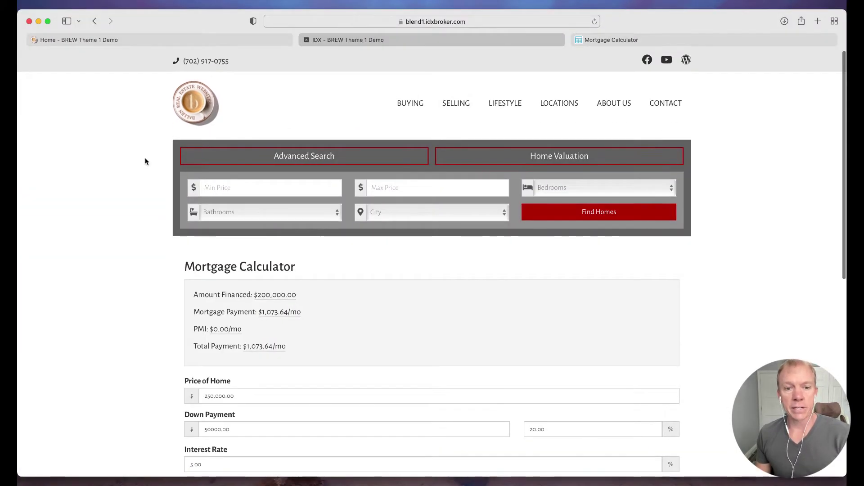
{"action": "left_click", "coordinate": [435, 21]}
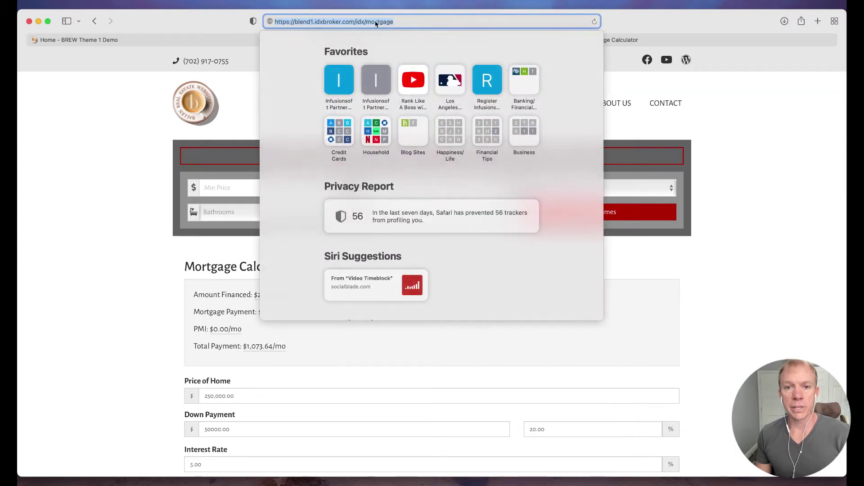
{"action": "left_click", "coordinate": [373, 22]}
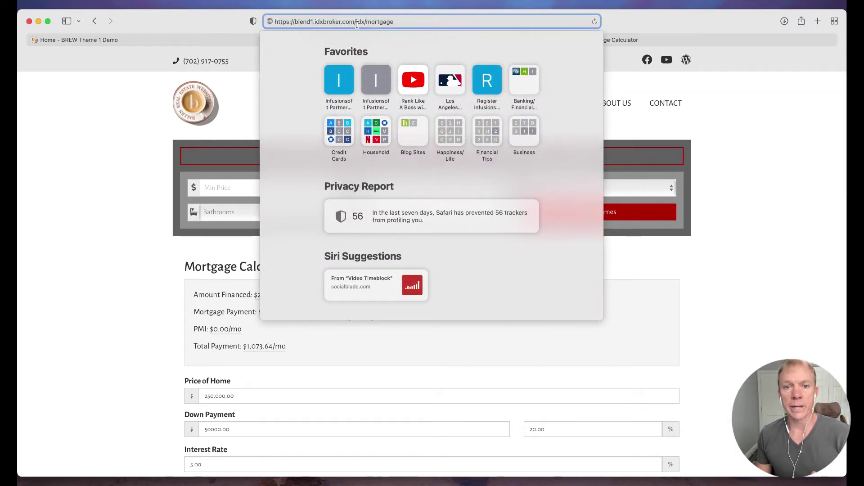
{"action": "left_click_drag", "start_coordinate": [355, 22], "coordinate": [411, 24]}
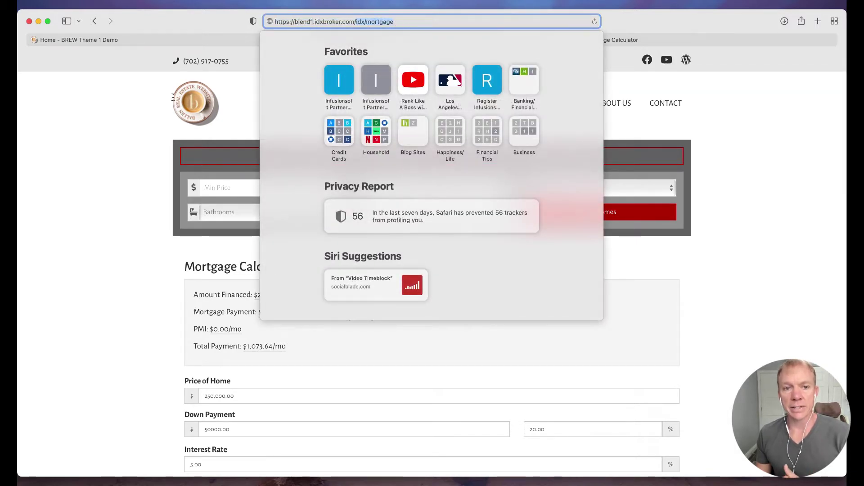
{"action": "left_click", "coordinate": [137, 107]}
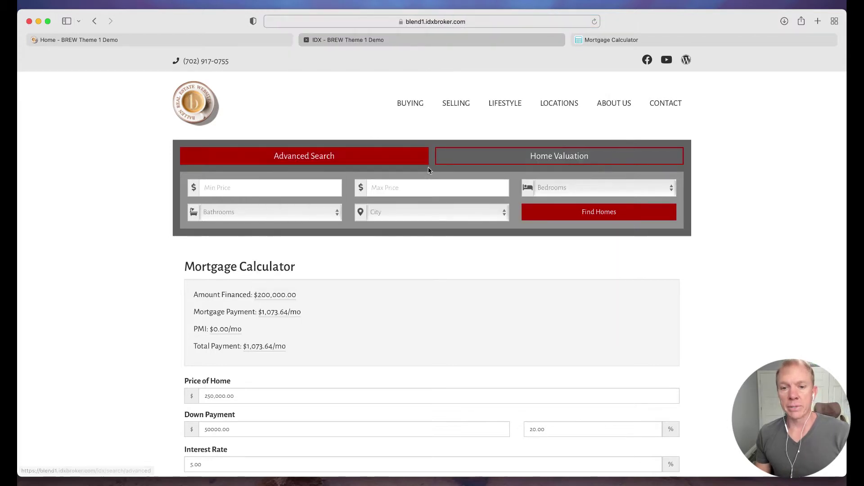
Scroll to the calculator form with a 250,000 home price and 20% down
{"action": "scroll", "coordinate": [430, 167], "scroll_direction": "down", "scroll_amount": 2}
{"action": "scroll", "coordinate": [431, 166], "scroll_direction": "down", "scroll_amount": 2}
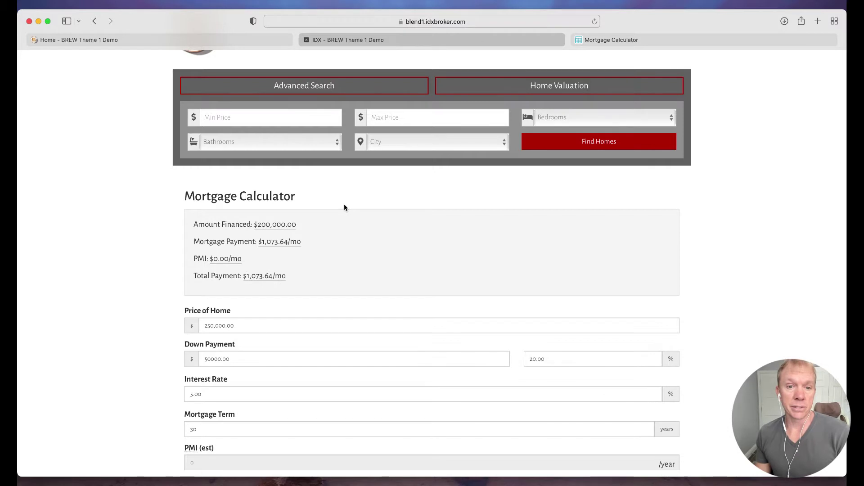
{"action": "scroll", "coordinate": [344, 207], "scroll_direction": "down", "scroll_amount": 3}
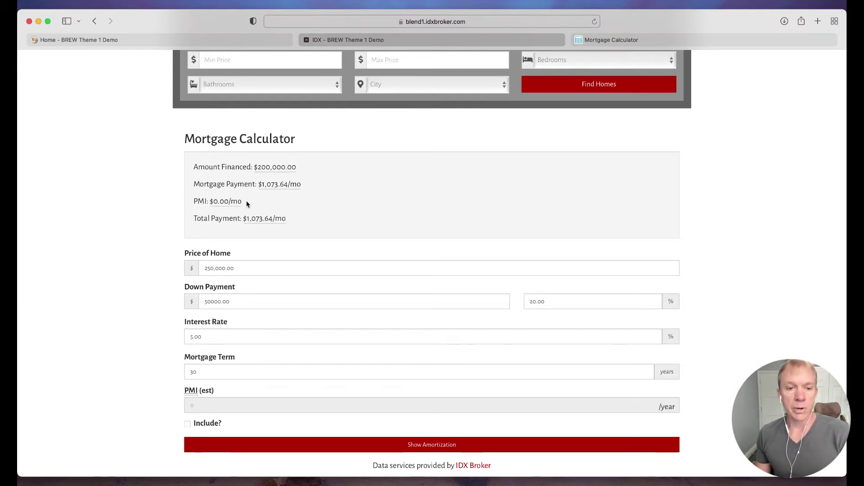
{"action": "scroll", "coordinate": [175, 222], "scroll_direction": "down", "scroll_amount": 2}
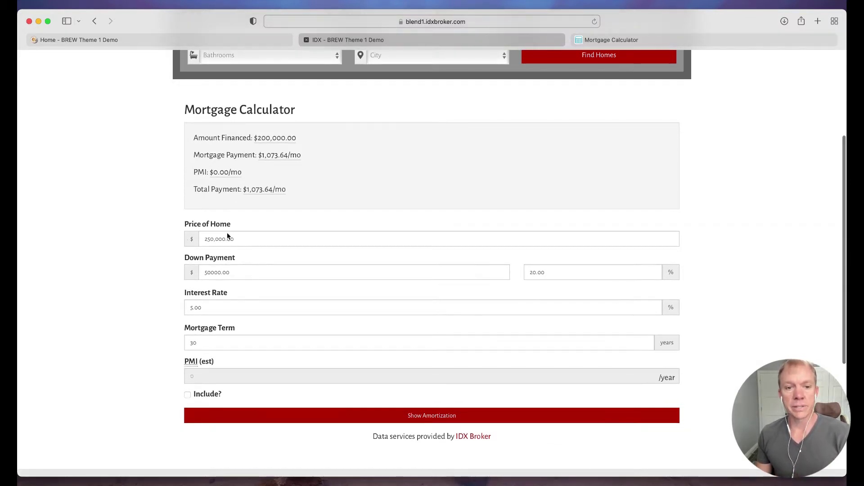
{"action": "scroll", "coordinate": [228, 236], "scroll_direction": "down", "scroll_amount": 1}
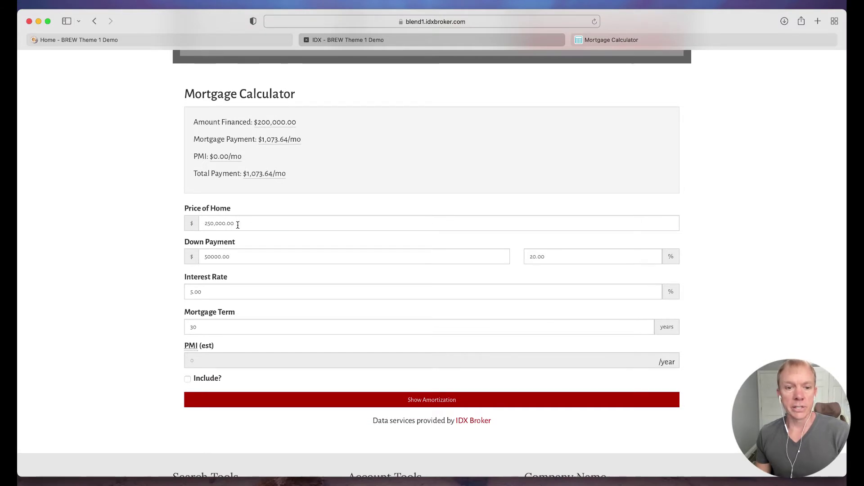
{"action": "left_click", "coordinate": [237, 225]}
{"action": "left_click", "coordinate": [230, 257]}
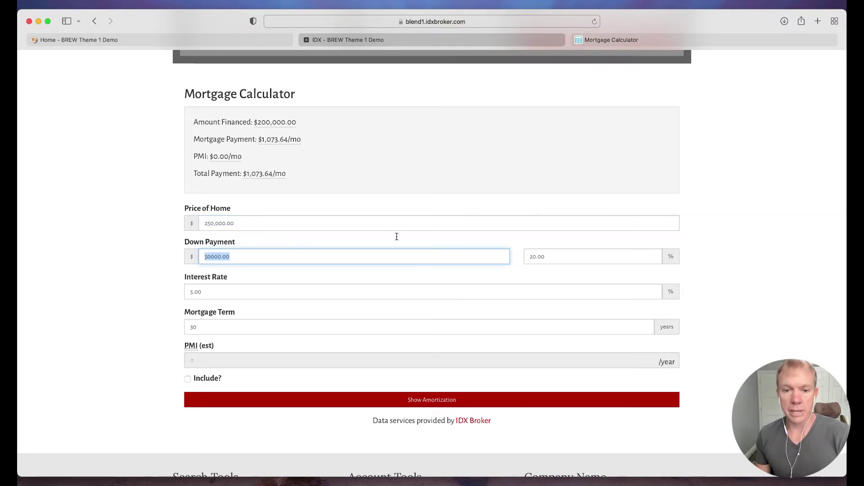
{"action": "scroll", "coordinate": [382, 257], "scroll_direction": "down", "scroll_amount": 3}
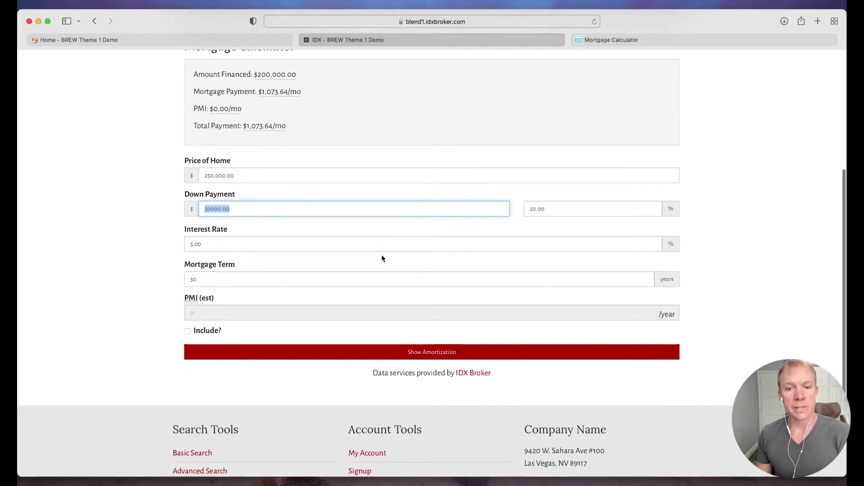
Show the amortization schedule, whose month 1 is $833.33 interest and $240.31 principal
{"action": "left_click", "coordinate": [437, 354]}
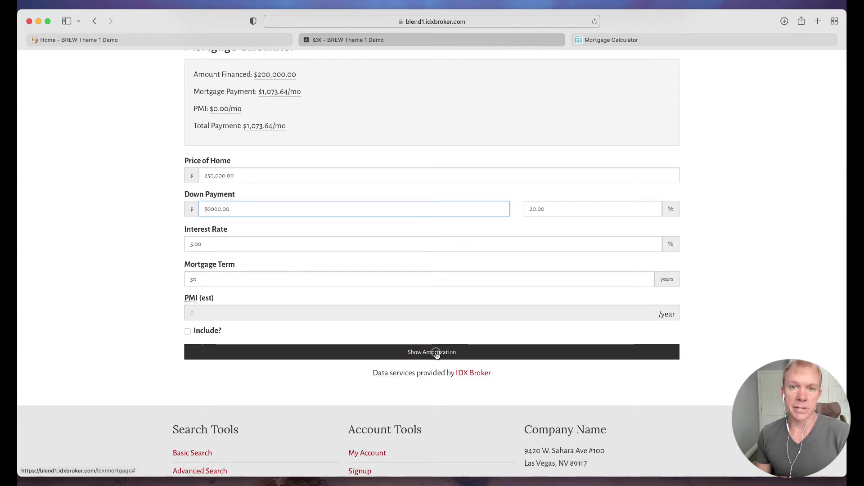
{"action": "scroll", "coordinate": [136, 274], "scroll_direction": "down", "scroll_amount": 3}
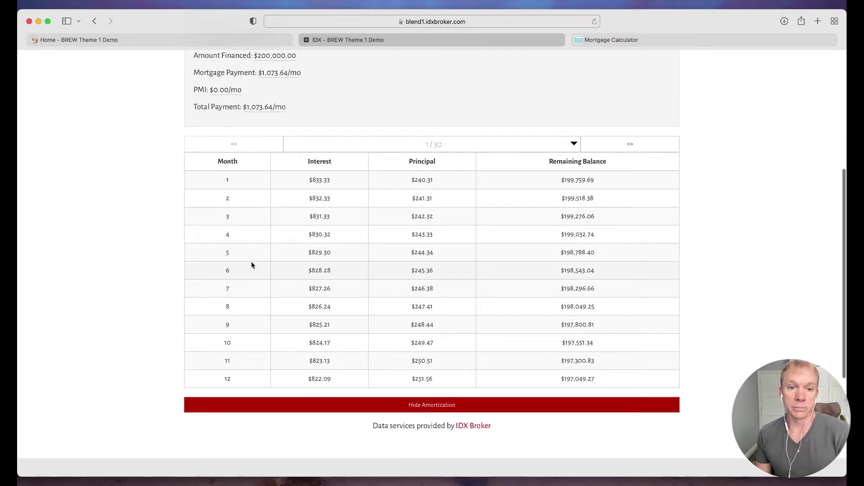
{"action": "scroll", "coordinate": [251, 265], "scroll_direction": "up", "scroll_amount": 5}
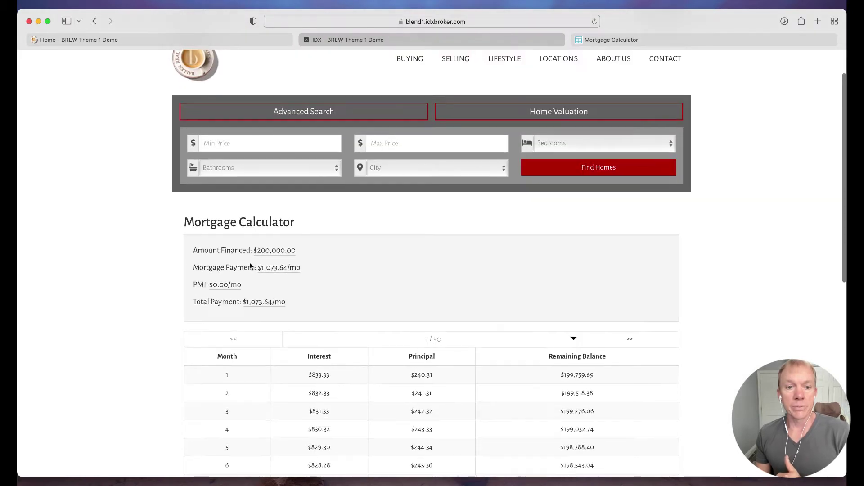
{"action": "scroll", "coordinate": [296, 220], "scroll_direction": "up", "scroll_amount": 2}
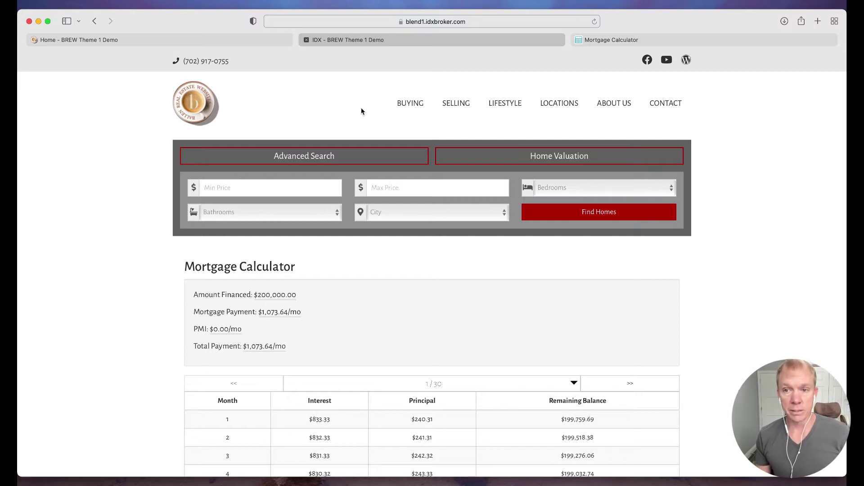
On mortgagecalculator.org, open the free calculator widgets page and skim it
{"action": "left_click", "coordinate": [660, 34]}
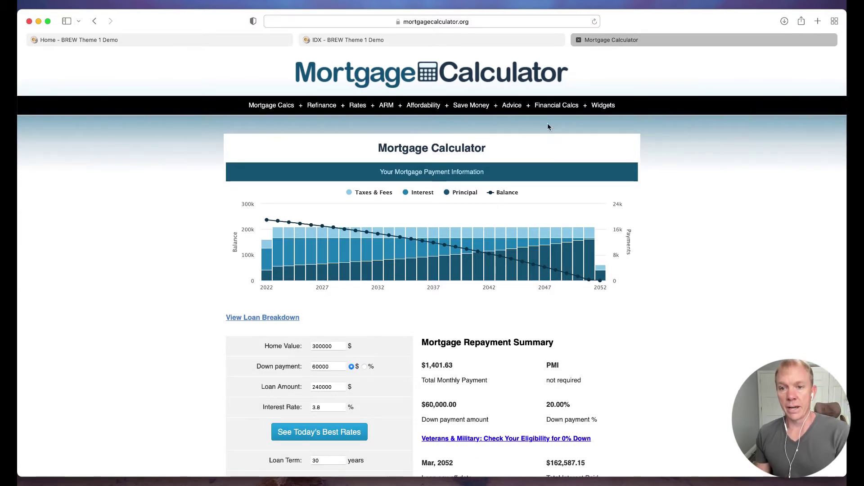
{"action": "mouse_move", "coordinate": [584, 126]}
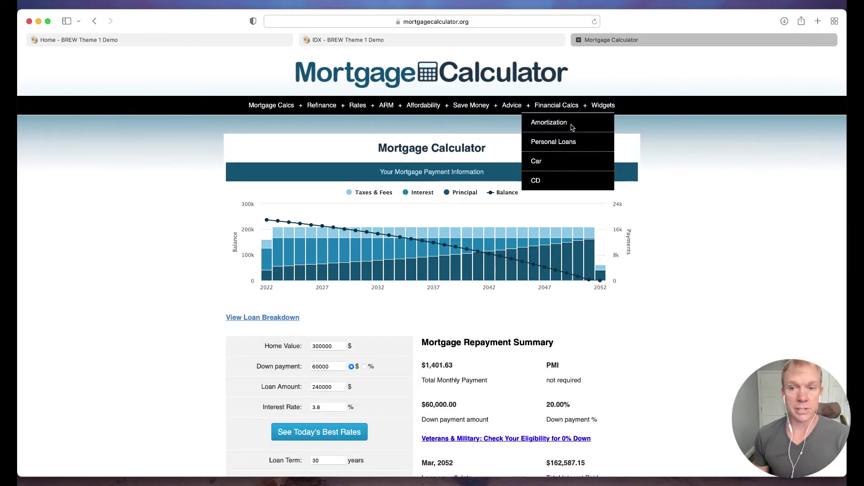
{"action": "left_click", "coordinate": [603, 108]}
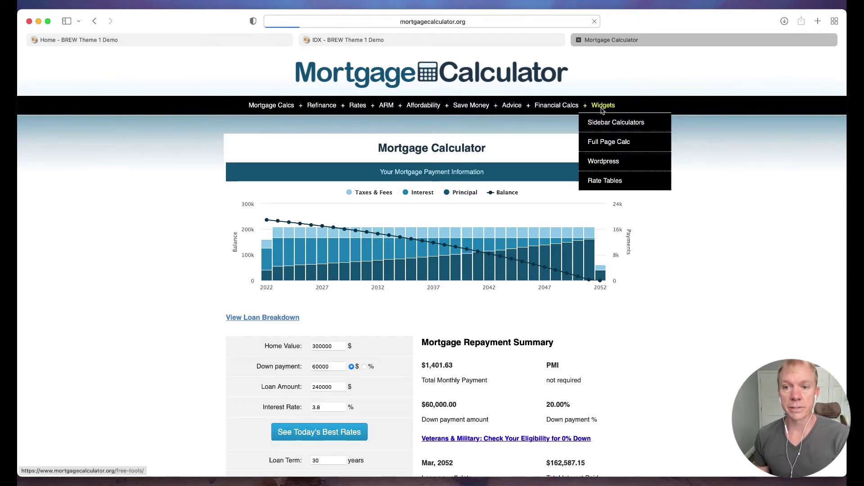
{"action": "scroll", "coordinate": [331, 226], "scroll_direction": "down", "scroll_amount": 4}
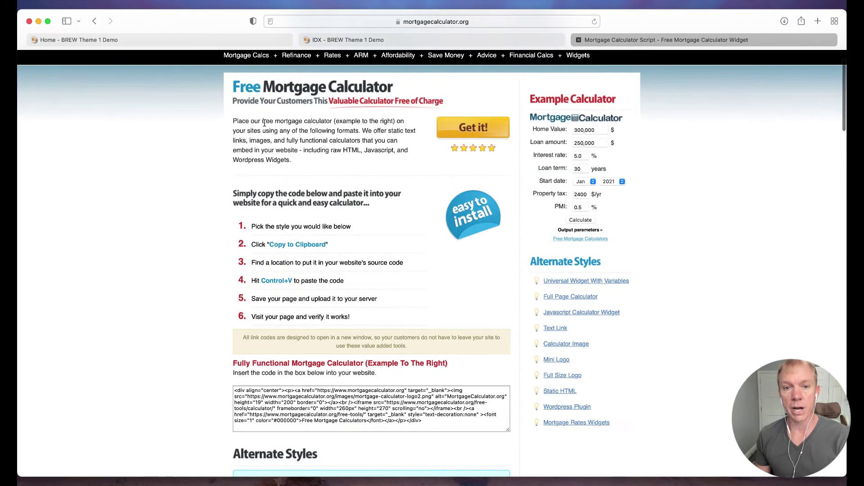
{"action": "scroll", "coordinate": [331, 227], "scroll_direction": "down", "scroll_amount": 8}
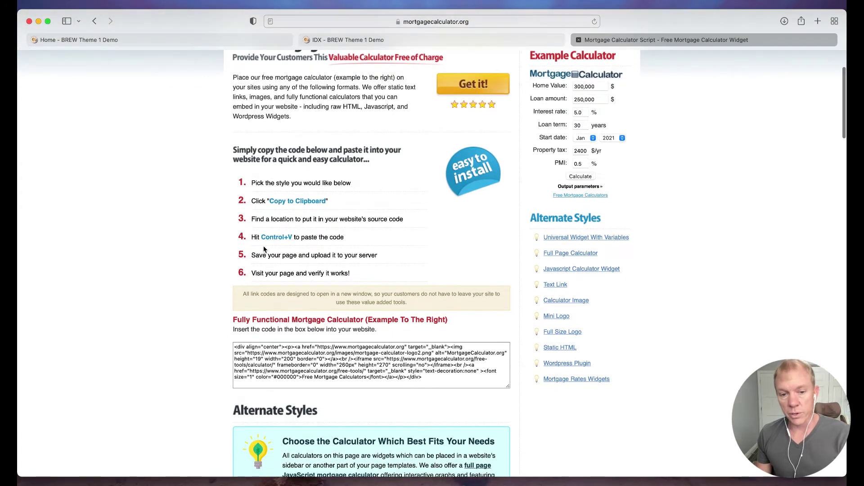
{"action": "scroll", "coordinate": [234, 267], "scroll_direction": "down", "scroll_amount": 5}
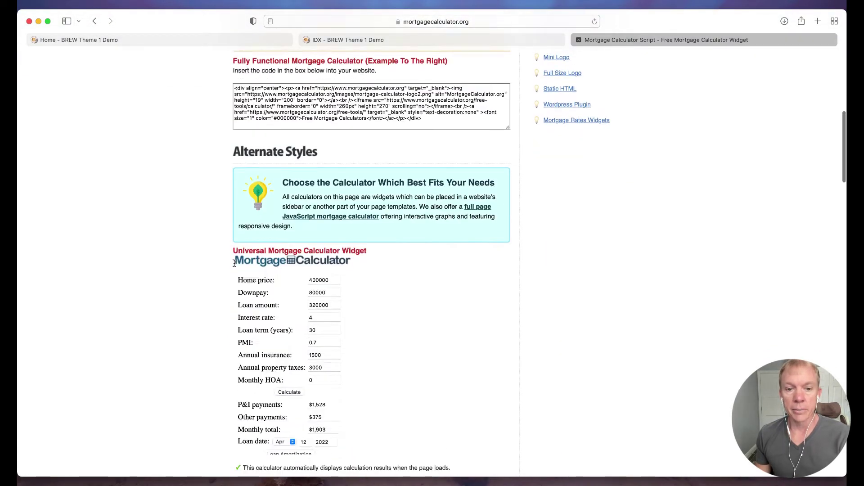
{"action": "scroll", "coordinate": [234, 267], "scroll_direction": "up", "scroll_amount": 15}
Open the Full Page Calc embeddable calculator page from the Widgets menu
{"action": "mouse_move", "coordinate": [581, 108]}
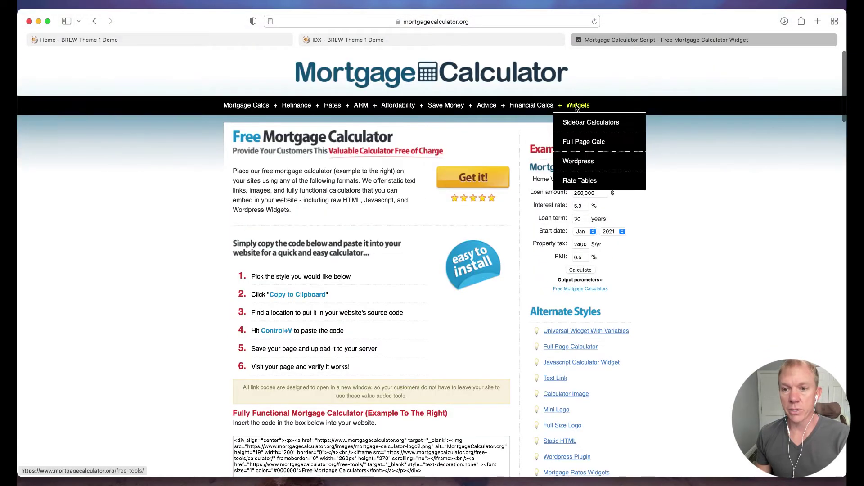
{"action": "left_click", "coordinate": [585, 143]}
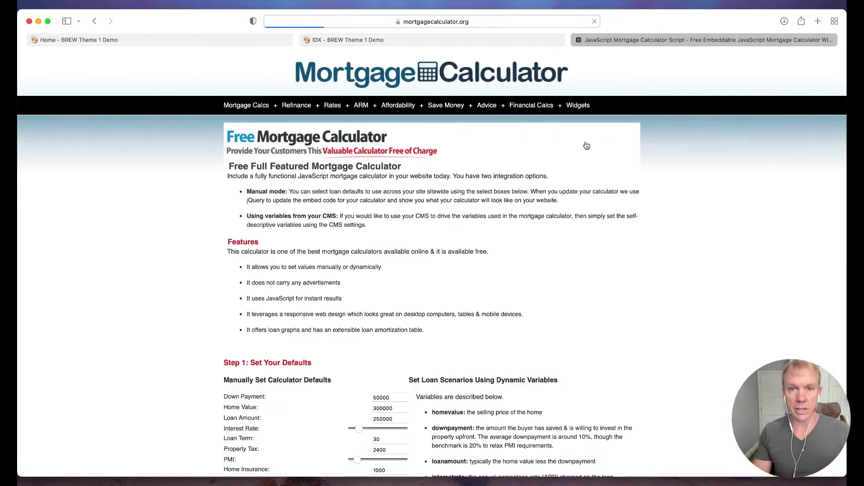
{"action": "scroll", "coordinate": [581, 135], "scroll_direction": "down", "scroll_amount": 3}
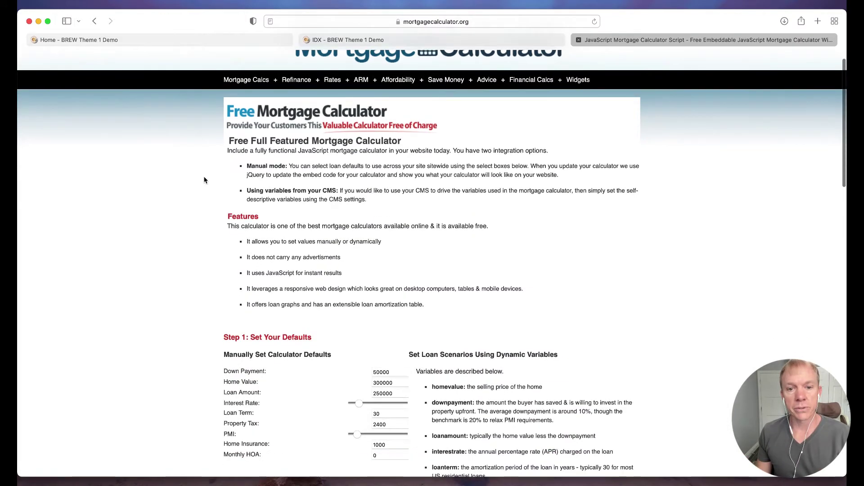
{"action": "scroll", "coordinate": [563, 122], "scroll_direction": "up", "scroll_amount": 3}
{"action": "mouse_move", "coordinate": [588, 110]}
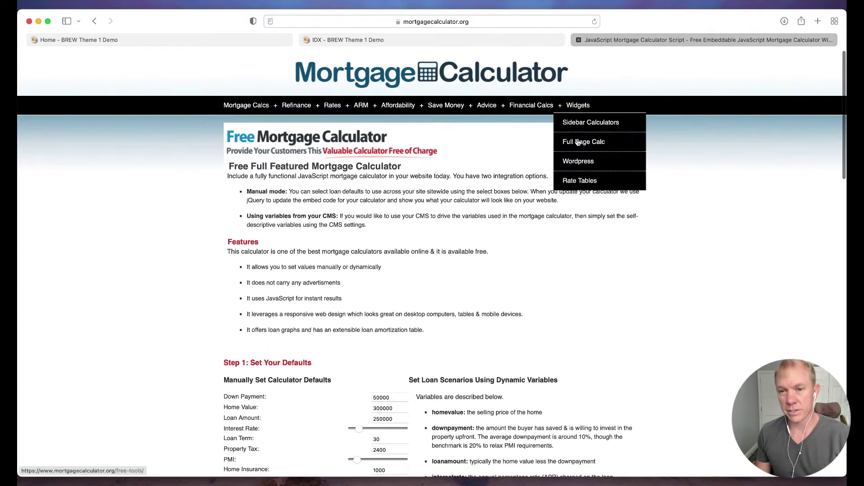
Read the WordPress plug-in article's installation steps, then return to the full-page calculator page
{"action": "left_click", "coordinate": [585, 166]}
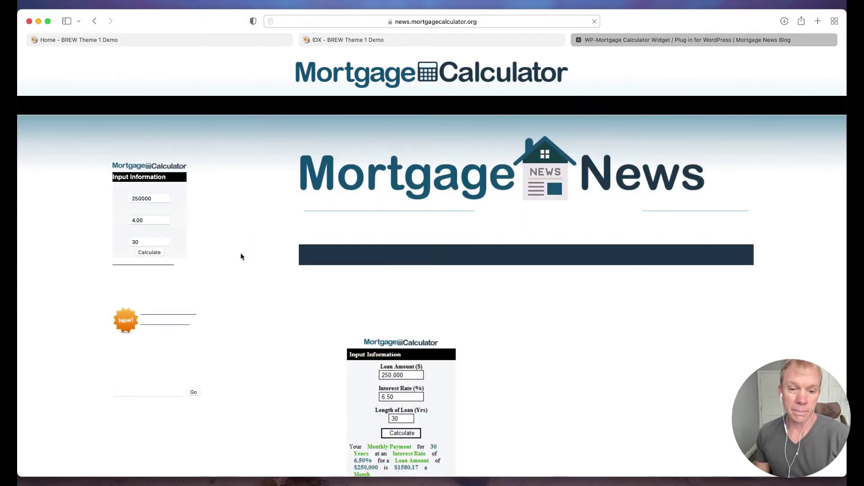
{"action": "scroll", "coordinate": [247, 250], "scroll_direction": "down", "scroll_amount": 5}
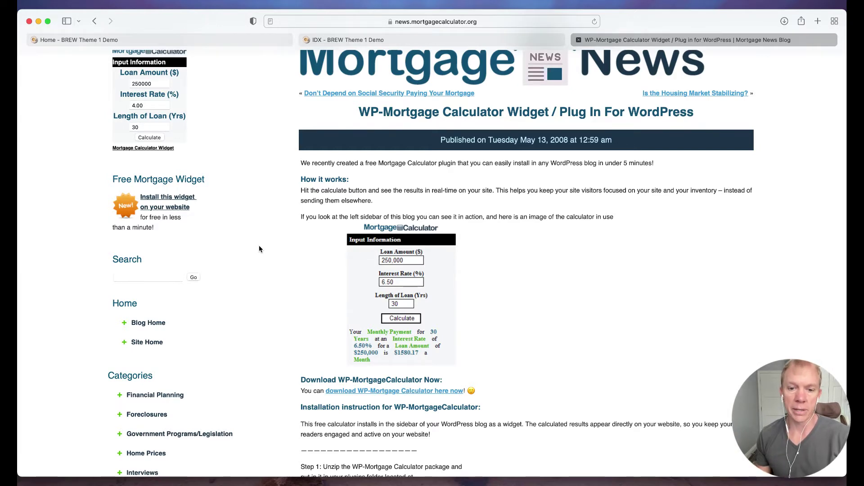
{"action": "scroll", "coordinate": [259, 249], "scroll_direction": "down", "scroll_amount": 5}
{"action": "scroll", "coordinate": [281, 250], "scroll_direction": "down", "scroll_amount": 3}
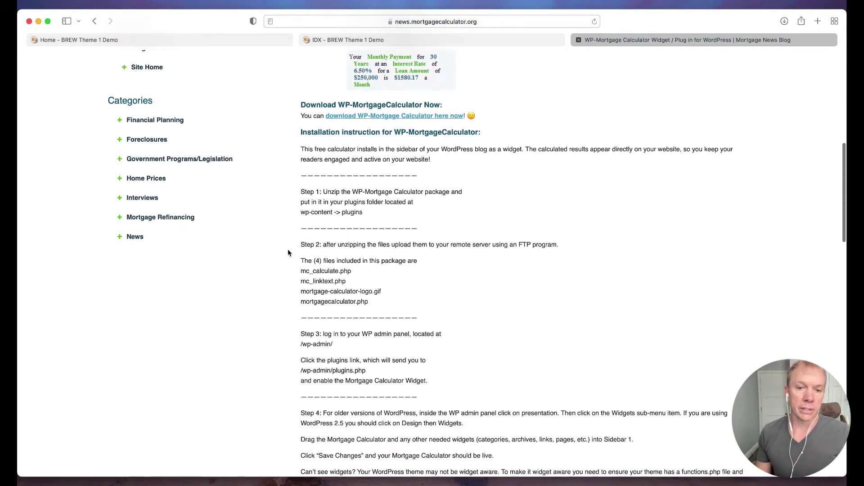
{"action": "scroll", "coordinate": [289, 253], "scroll_direction": "down", "scroll_amount": 3}
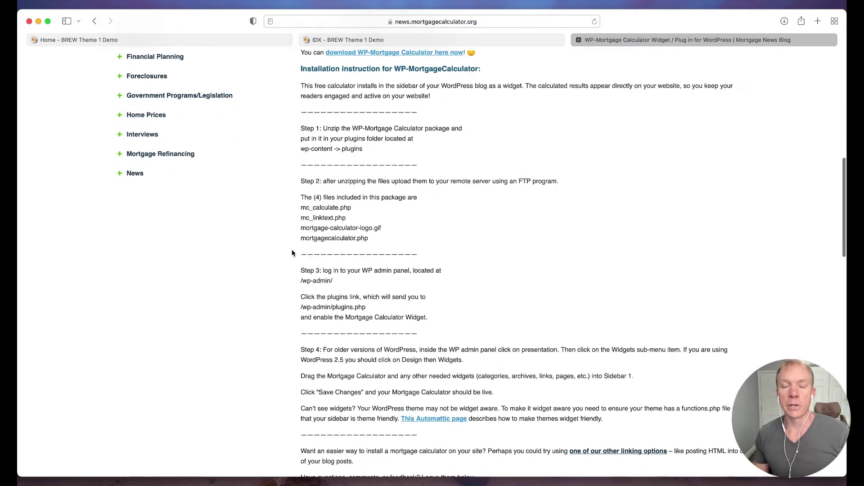
{"action": "scroll", "coordinate": [291, 252], "scroll_direction": "up", "scroll_amount": 20}
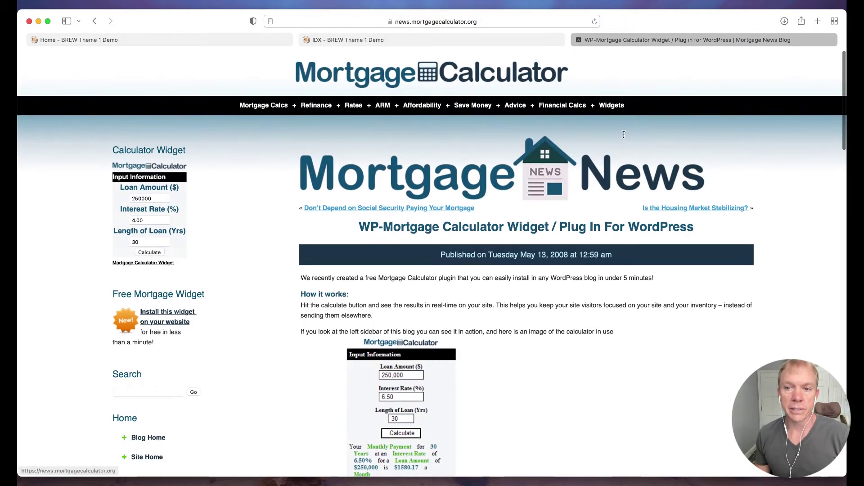
{"action": "mouse_move", "coordinate": [617, 107]}
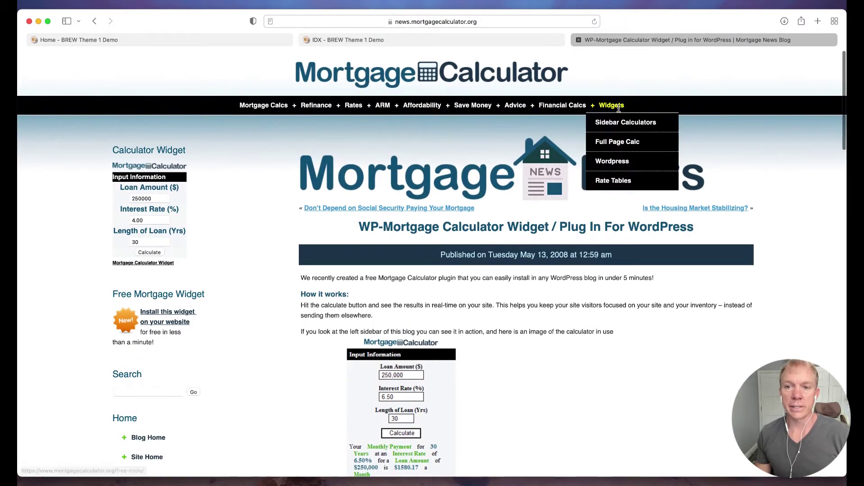
{"action": "left_click", "coordinate": [615, 142]}
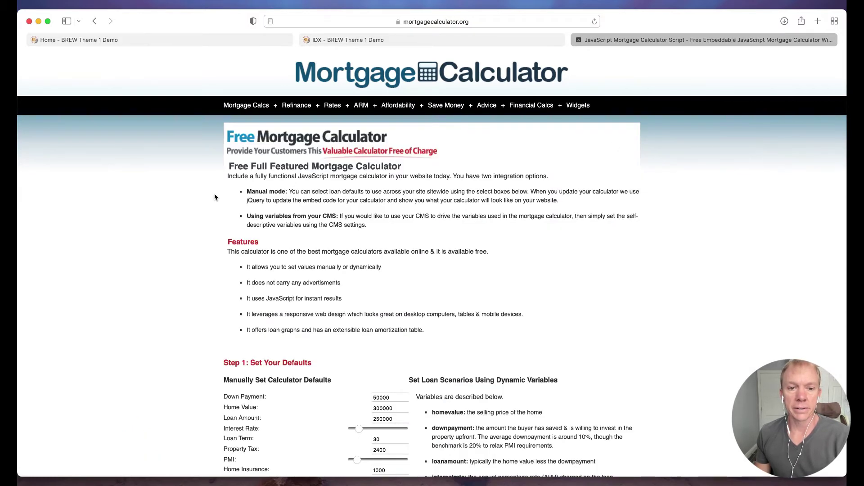
Select the Step 2 calculator embed source code and copy it
{"action": "scroll", "coordinate": [315, 207], "scroll_direction": "down", "scroll_amount": 5}
{"action": "scroll", "coordinate": [332, 241], "scroll_direction": "down", "scroll_amount": 5}
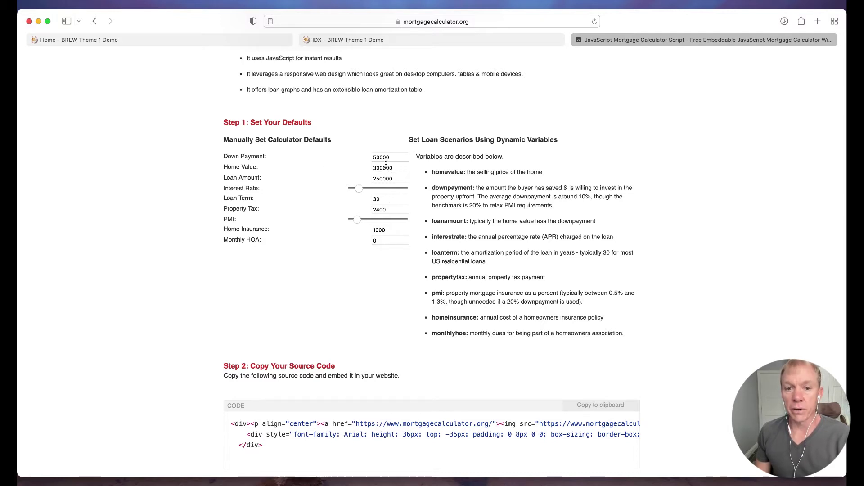
{"action": "scroll", "coordinate": [381, 216], "scroll_direction": "down", "scroll_amount": 3}
{"action": "scroll", "coordinate": [368, 266], "scroll_direction": "down", "scroll_amount": 4}
{"action": "left_click_drag", "start_coordinate": [317, 295], "coordinate": [233, 268]}
{"action": "scroll", "coordinate": [385, 287], "scroll_direction": "up", "scroll_amount": 5}
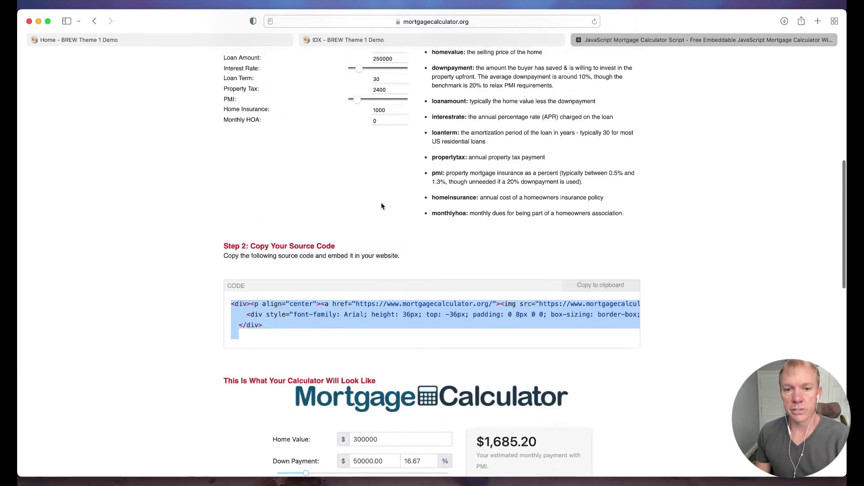
{"action": "scroll", "coordinate": [303, 228], "scroll_direction": "down", "scroll_amount": 2}
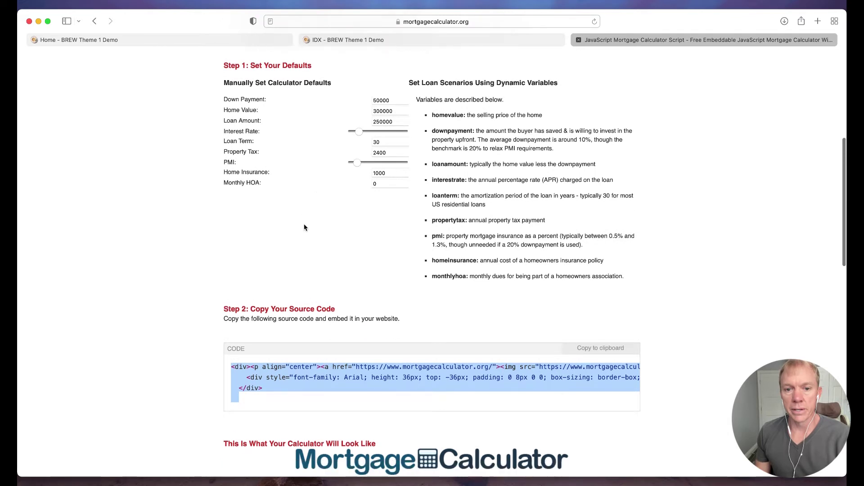
{"action": "scroll", "coordinate": [340, 224], "scroll_direction": "down", "scroll_amount": 2}
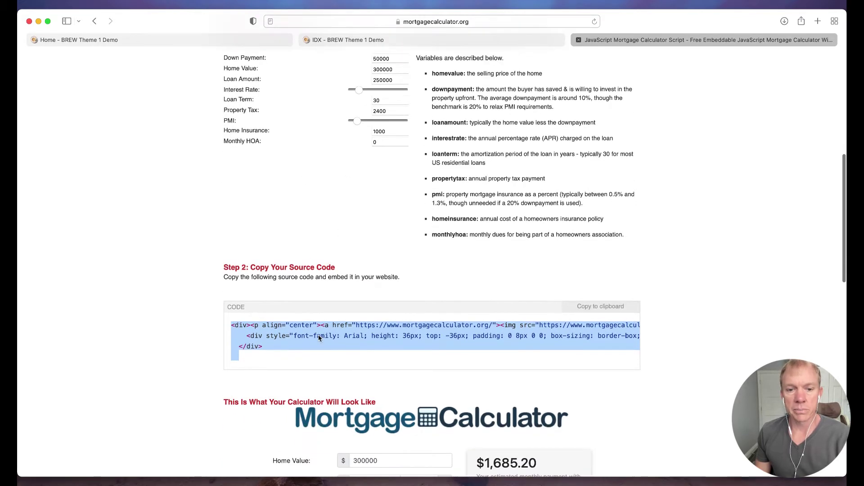
{"action": "right_click", "coordinate": [321, 336]}
{"action": "left_click", "coordinate": [344, 365]}
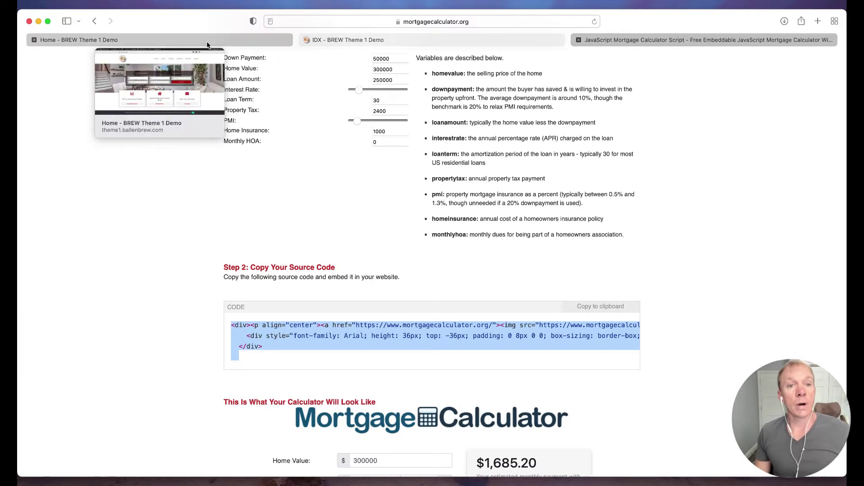
From the BREW Theme 1 Demo site, go to the dashboard and add a new page
{"action": "left_click", "coordinate": [207, 45]}
{"action": "mouse_move", "coordinate": [72, 58]}
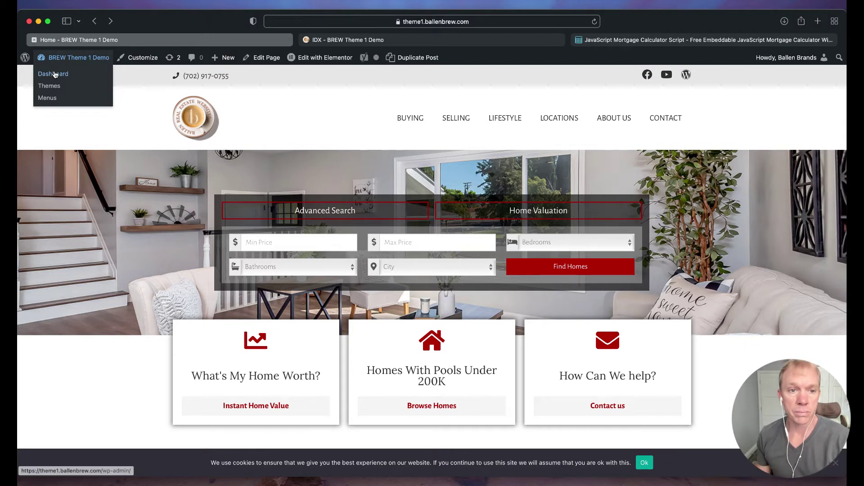
{"action": "left_click", "coordinate": [50, 75]}
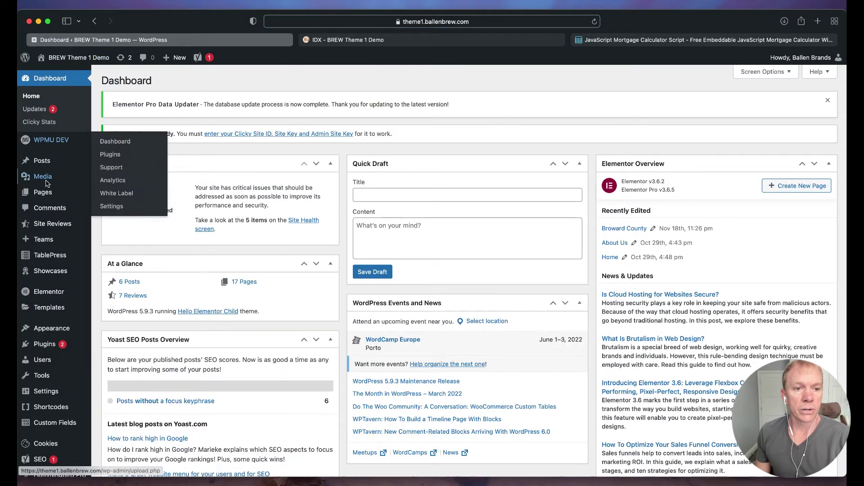
{"action": "mouse_move", "coordinate": [46, 193]}
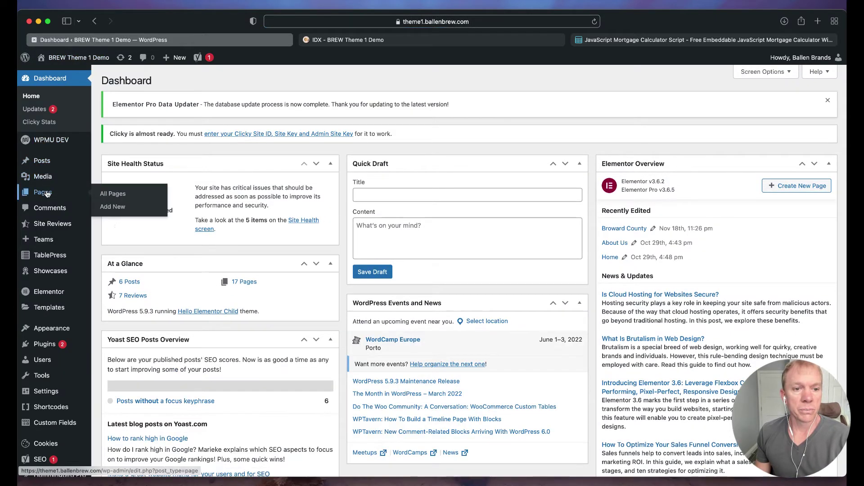
{"action": "left_click", "coordinate": [116, 210]}
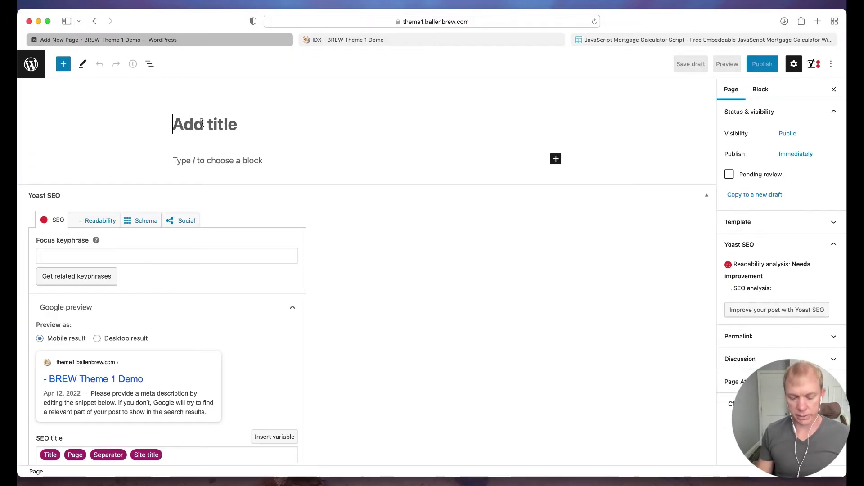
Title the new page 'How Much Home Can I Afford?'
{"action": "type", "text": "Ho"}
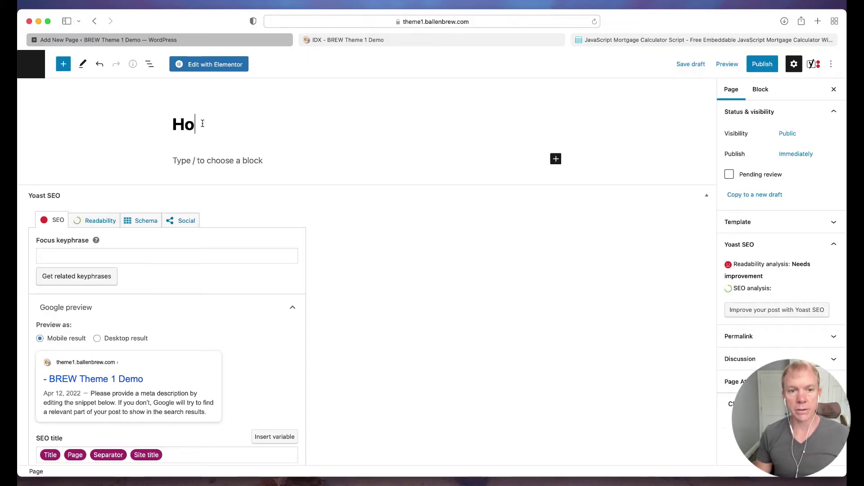
{"action": "type", "text": "w Much Home Can I Afford?"}
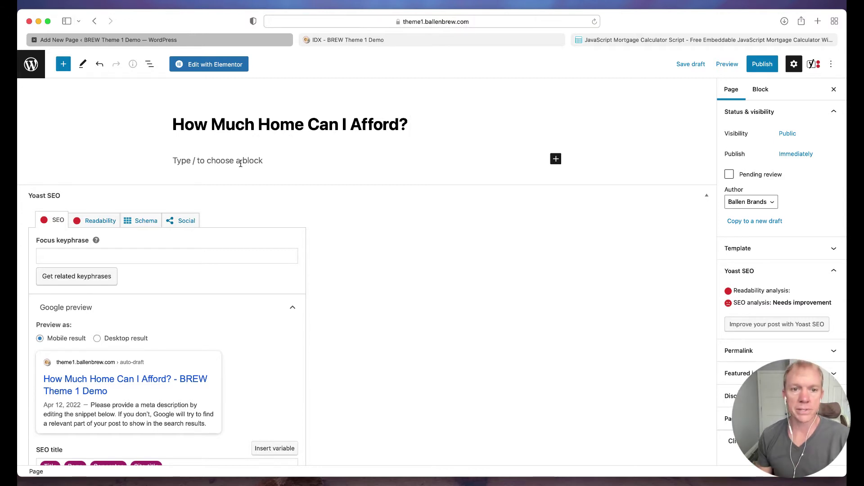
{"action": "left_click", "coordinate": [556, 159]}
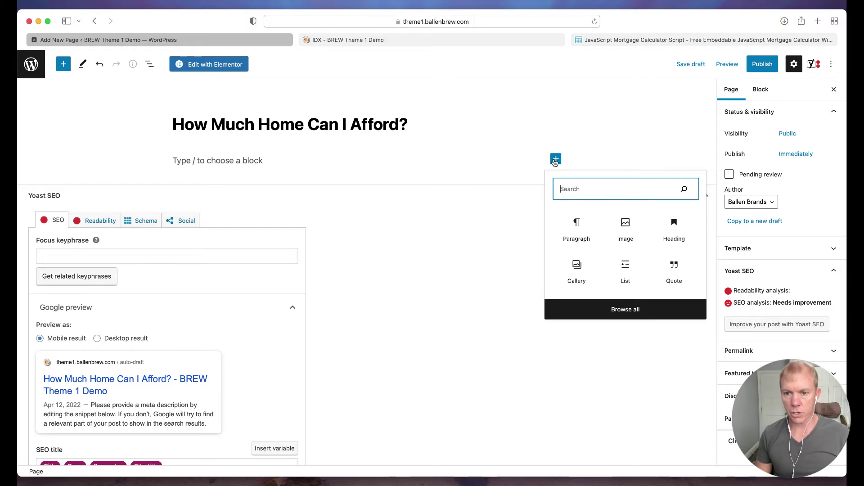
Search the block inserter for 'code', glancing at the embed code and IDX calculator tabs
{"action": "type", "text": "code"}
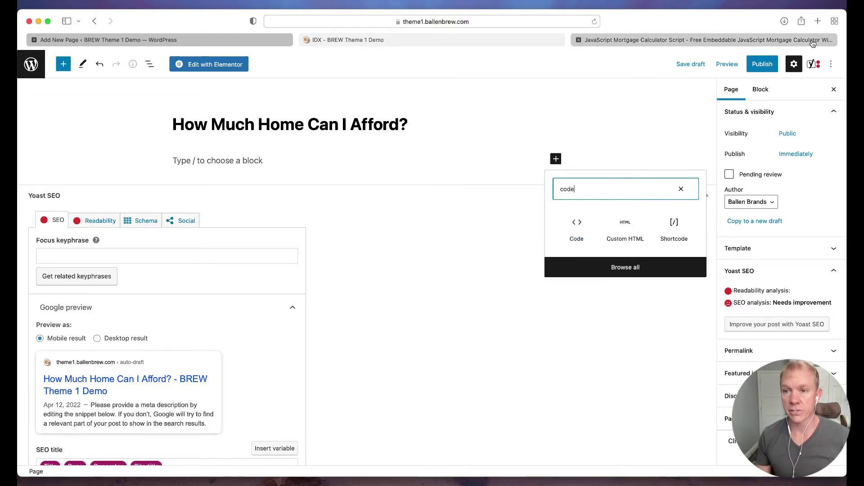
{"action": "left_click", "coordinate": [630, 39]}
{"action": "scroll", "coordinate": [340, 255], "scroll_direction": "down", "scroll_amount": 1}
{"action": "scroll", "coordinate": [275, 286], "scroll_direction": "down", "scroll_amount": 1}
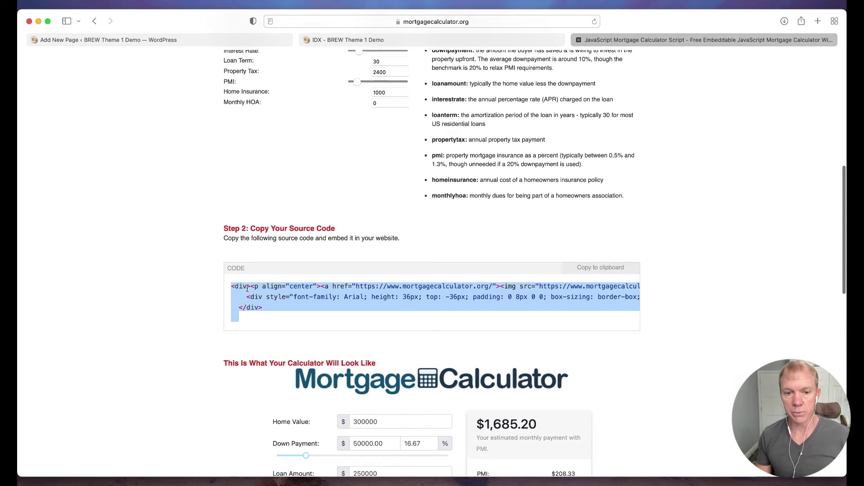
{"action": "left_click", "coordinate": [496, 42]}
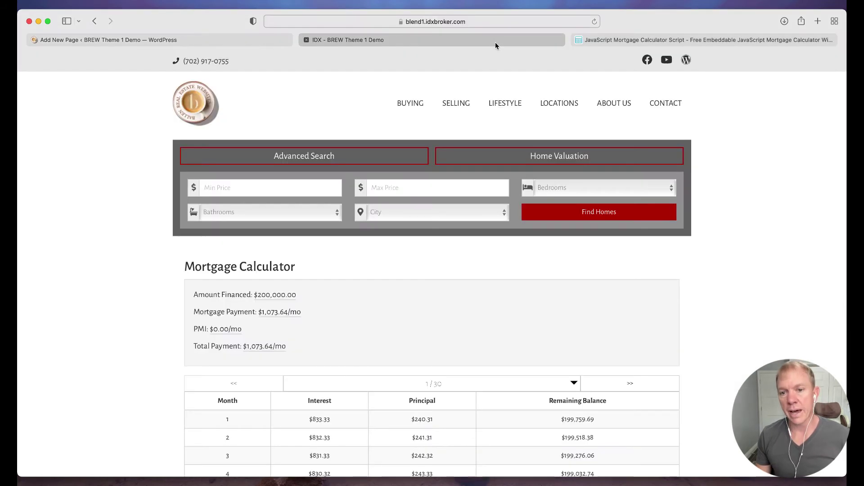
{"action": "left_click", "coordinate": [279, 39]}
Insert a Custom HTML block and paste the copied calculator embed code into it
{"action": "left_click", "coordinate": [629, 225]}
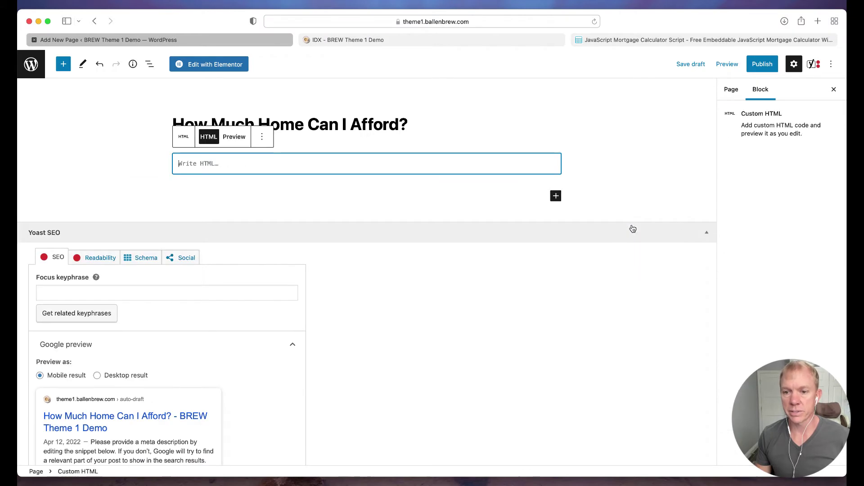
{"action": "left_click", "coordinate": [225, 161]}
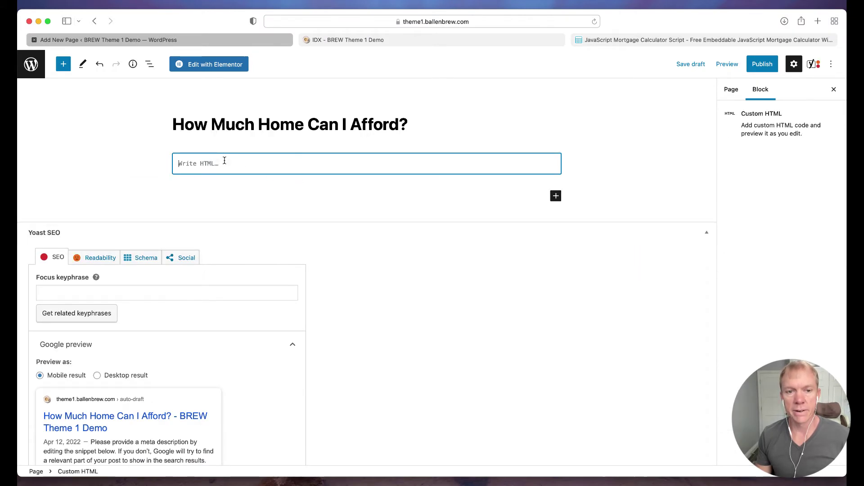
{"action": "key", "text": "super+v"}
{"action": "left_click", "coordinate": [596, 217]}
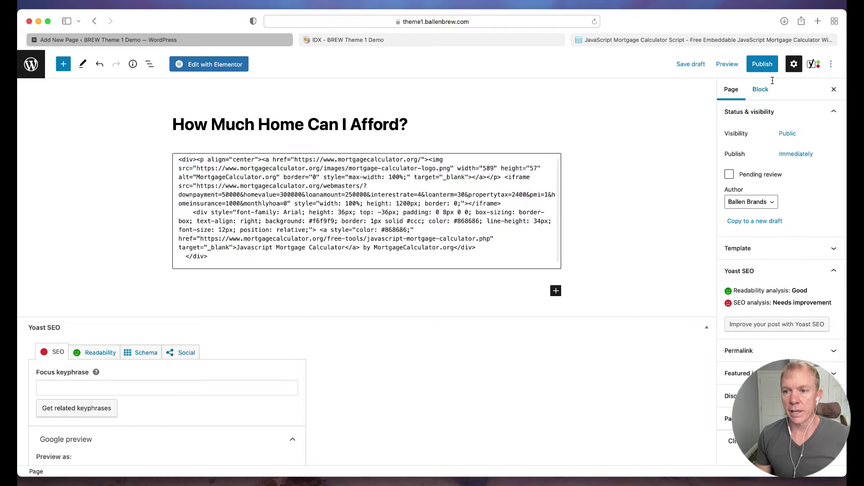
{"action": "left_click", "coordinate": [727, 64]}
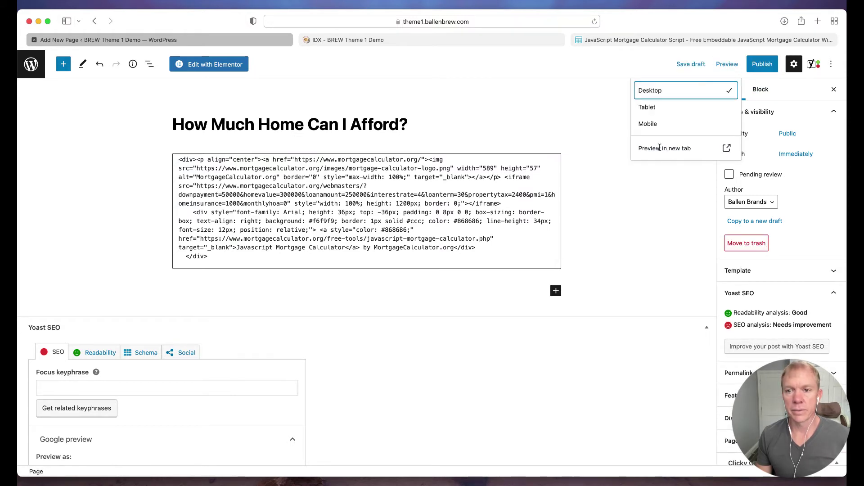
Preview the page in a new tab and scroll through the embedded calculator
{"action": "left_click", "coordinate": [659, 148]}
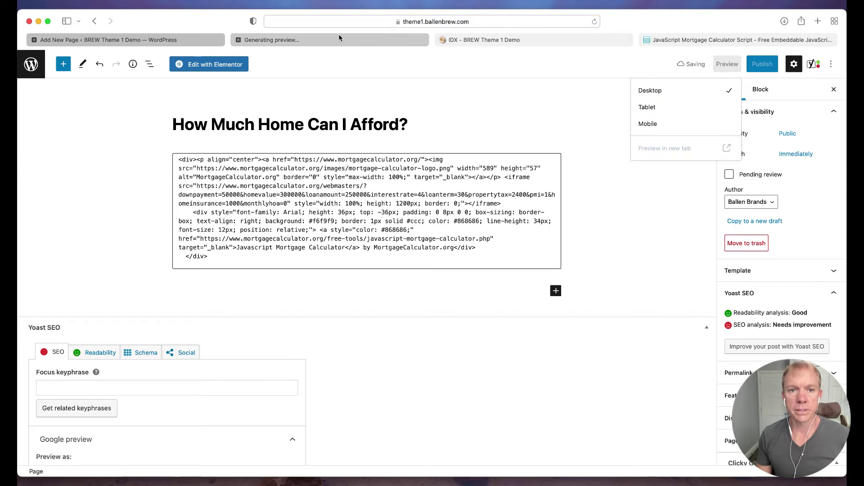
{"action": "left_click", "coordinate": [328, 40]}
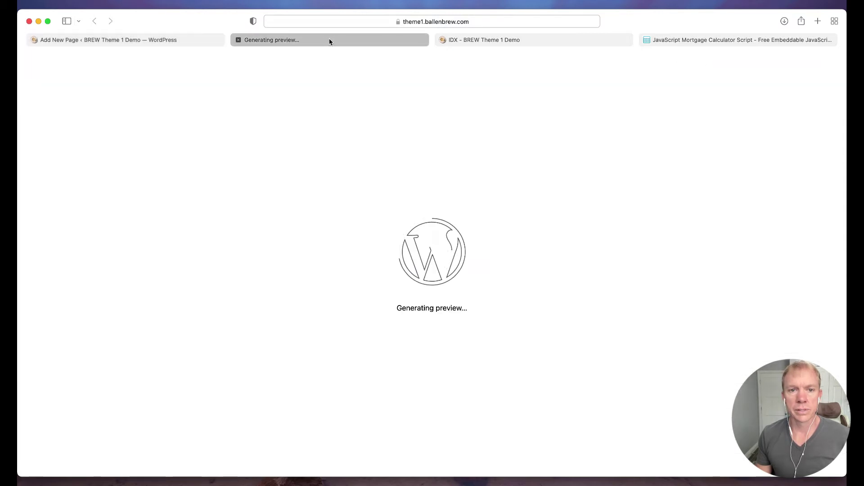
{"action": "scroll", "coordinate": [732, 160], "scroll_direction": "down", "scroll_amount": 4}
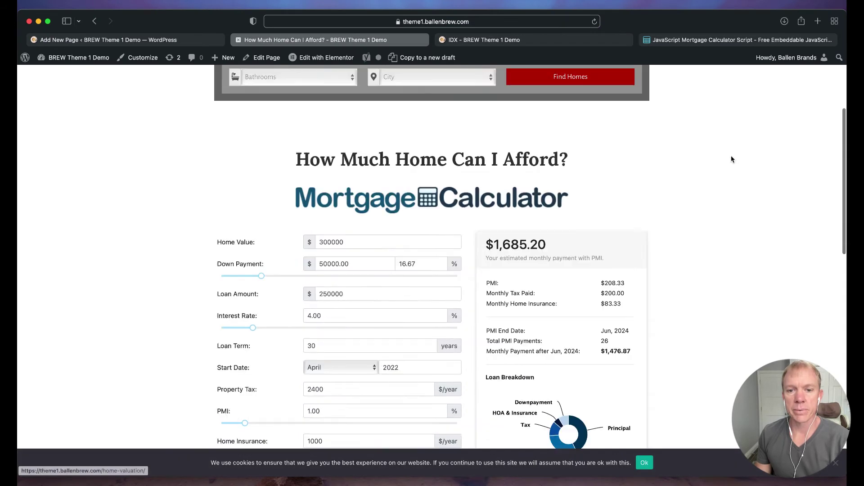
{"action": "scroll", "coordinate": [732, 160], "scroll_direction": "up", "scroll_amount": 5}
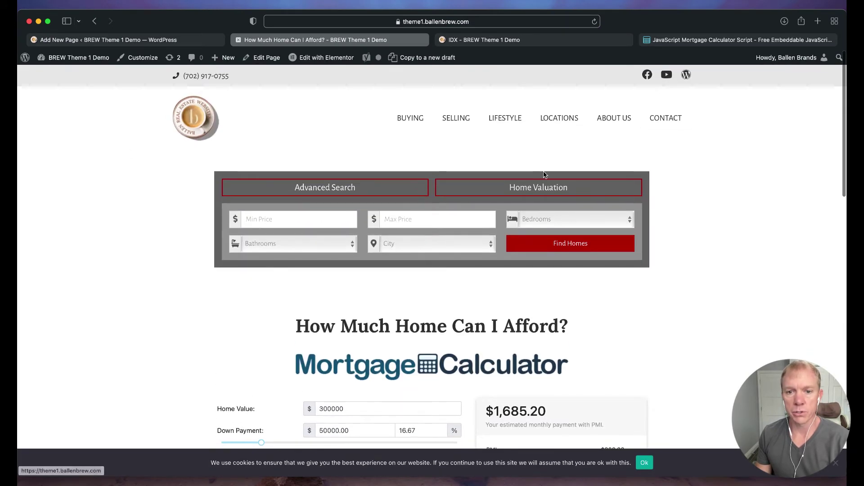
{"action": "scroll", "coordinate": [545, 175], "scroll_direction": "down", "scroll_amount": 5}
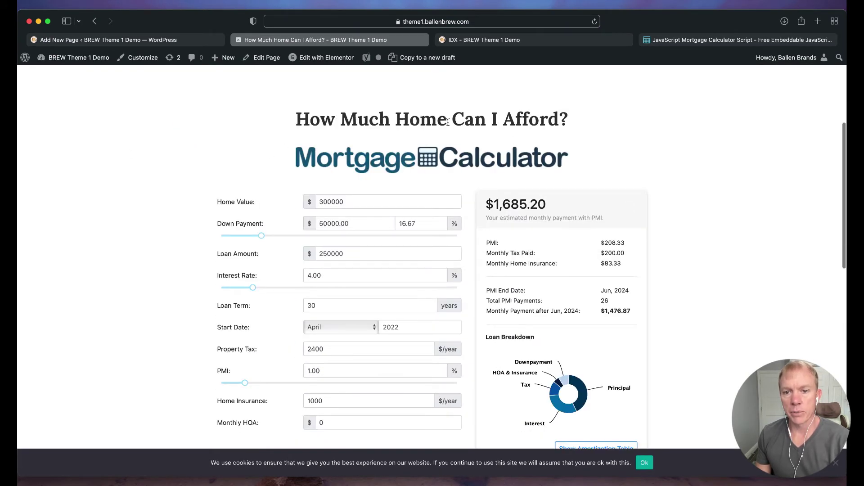
{"action": "scroll", "coordinate": [342, 167], "scroll_direction": "down", "scroll_amount": 3}
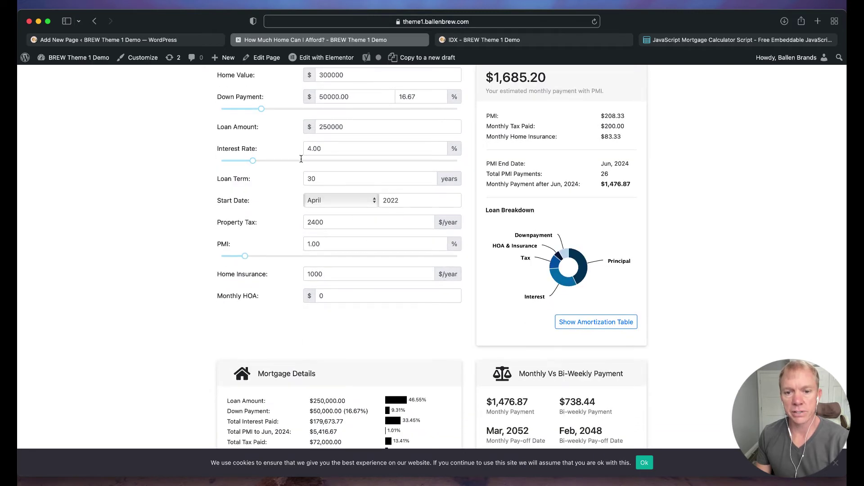
{"action": "scroll", "coordinate": [355, 182], "scroll_direction": "down", "scroll_amount": 1}
{"action": "scroll", "coordinate": [355, 183], "scroll_direction": "up", "scroll_amount": 2}
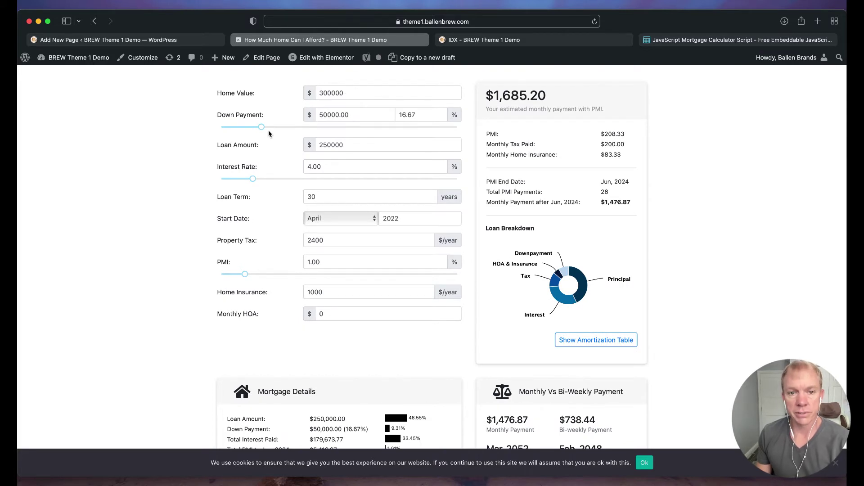
Set the calculator's down payment to 18%, giving a $1,662.77 monthly payment
{"action": "mouse_move", "coordinate": [262, 127]}
{"action": "left_mouse_down"}
{"action": "mouse_move", "coordinate": [286, 127]}
{"action": "mouse_move", "coordinate": [264, 127]}
{"action": "left_mouse_up"}
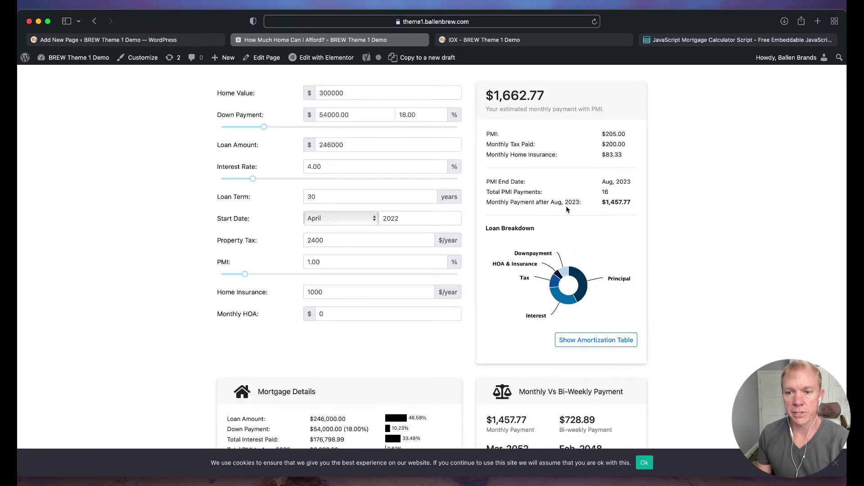
{"action": "scroll", "coordinate": [567, 209], "scroll_direction": "down", "scroll_amount": 5}
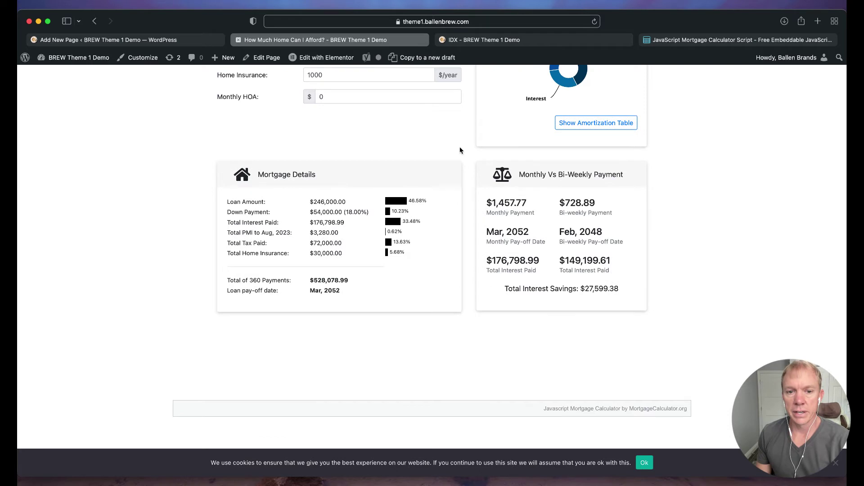
{"action": "scroll", "coordinate": [427, 212], "scroll_direction": "down", "scroll_amount": 6}
{"action": "scroll", "coordinate": [436, 213], "scroll_direction": "up", "scroll_amount": 20}
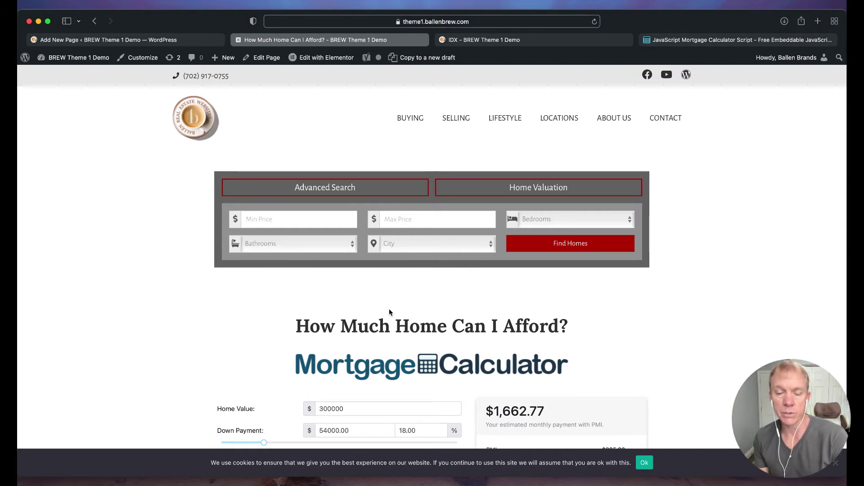
{"action": "scroll", "coordinate": [329, 154], "scroll_direction": "up", "scroll_amount": 2}
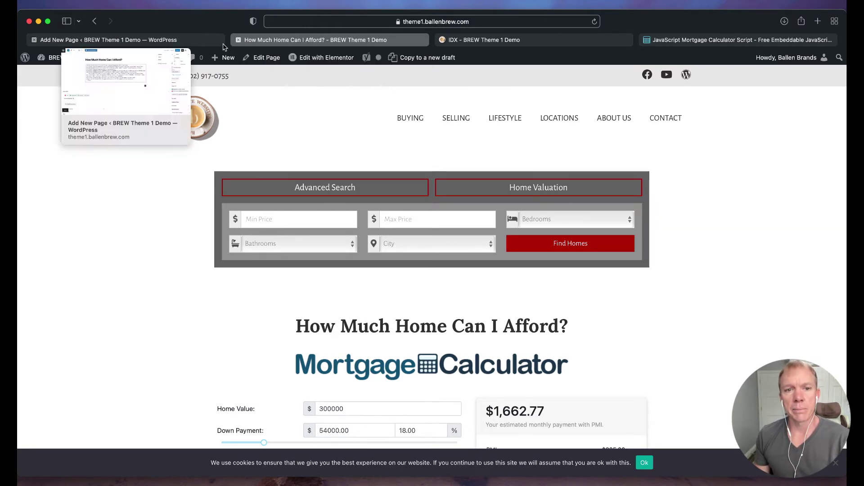
Close the preview, delete the Custom HTML calculator block, and open the page in Elementor
{"action": "left_click", "coordinate": [238, 39]}
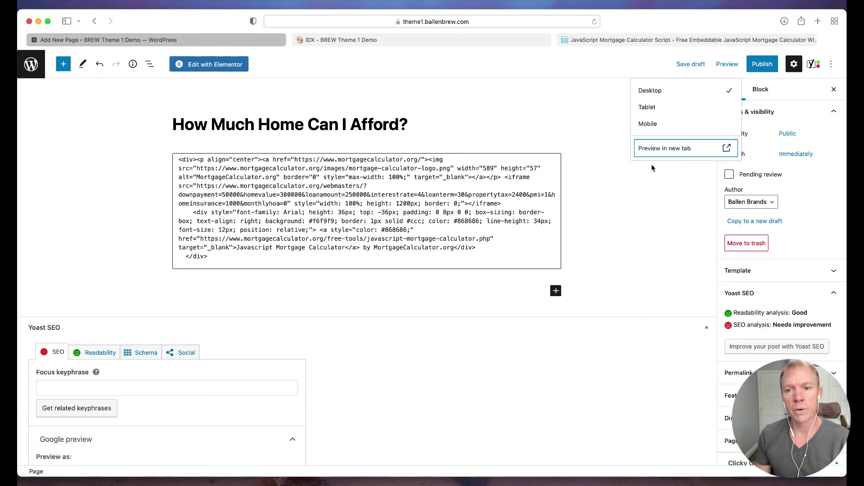
{"action": "left_click", "coordinate": [403, 208]}
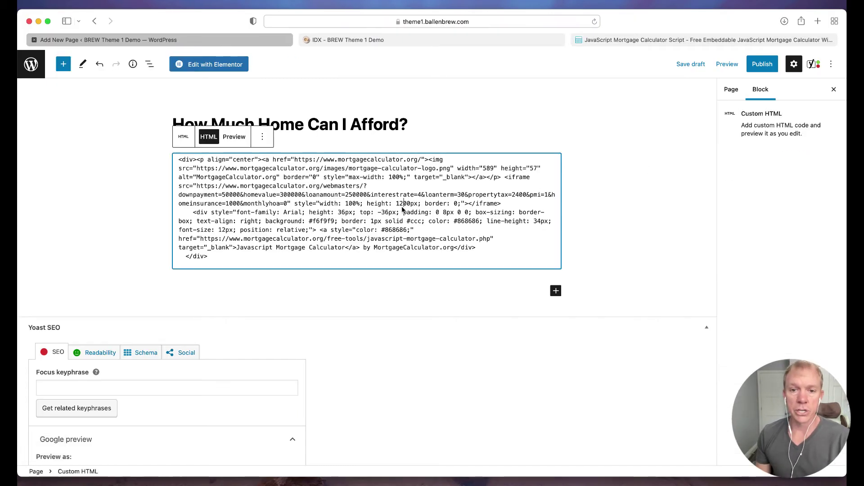
{"action": "left_click", "coordinate": [262, 137]}
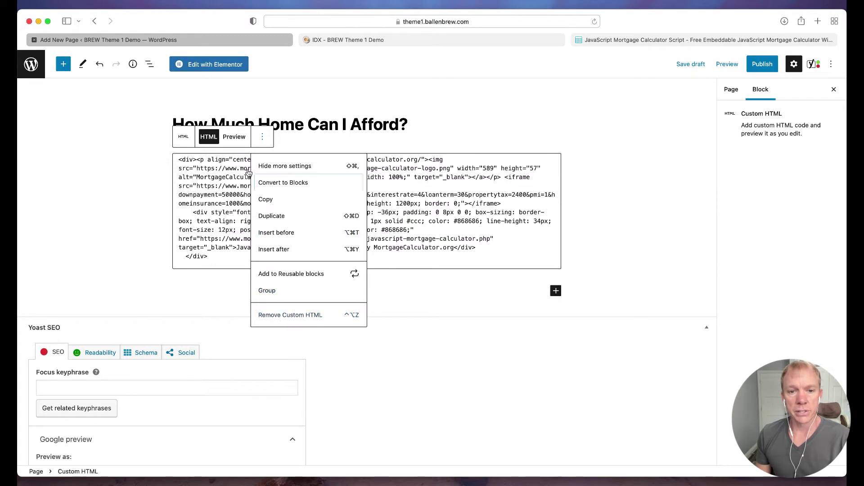
{"action": "left_click", "coordinate": [281, 315]}
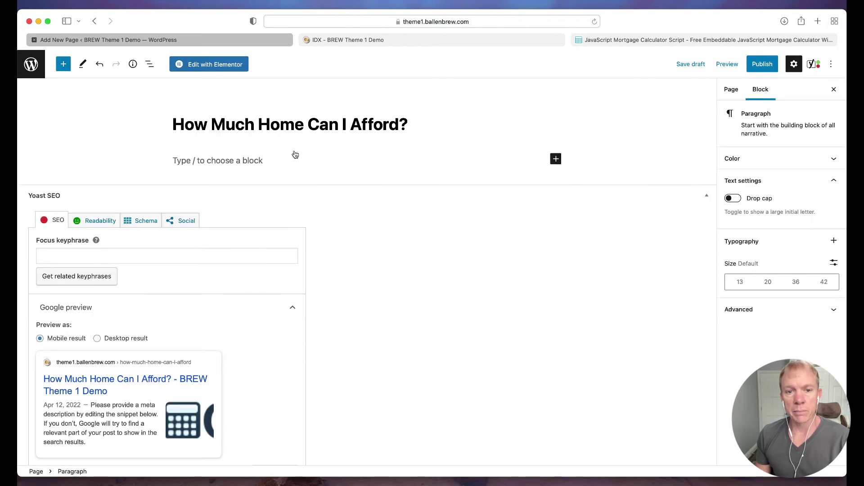
{"action": "left_click", "coordinate": [221, 66]}
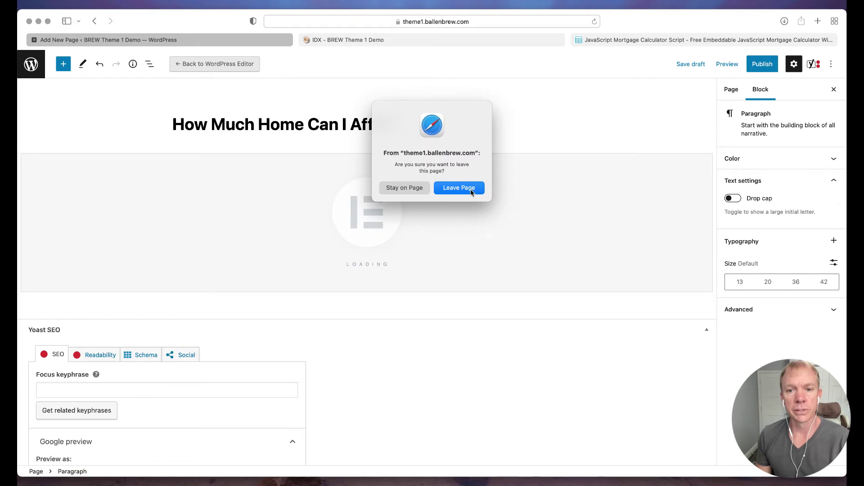
{"action": "left_click", "coordinate": [467, 187]}
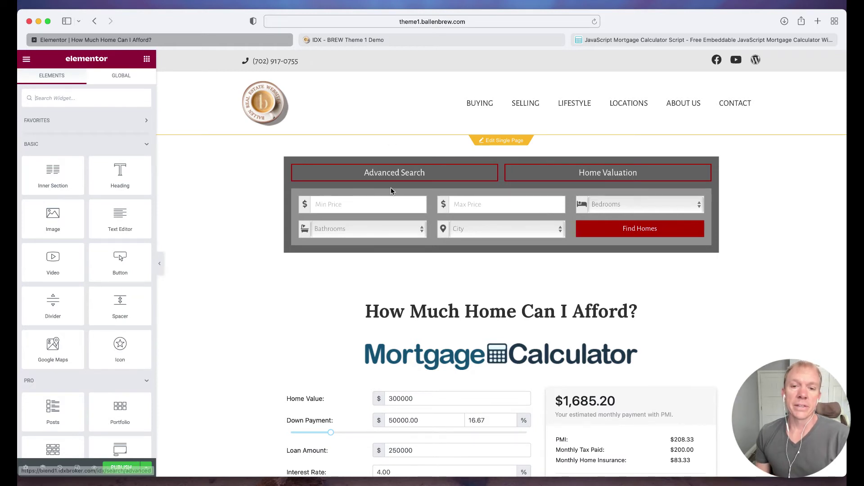
Delete the calculator Text Editor widget, leaving the heading above an empty section
{"action": "scroll", "coordinate": [285, 162], "scroll_direction": "down", "scroll_amount": 2}
{"action": "scroll", "coordinate": [285, 162], "scroll_direction": "up", "scroll_amount": 2}
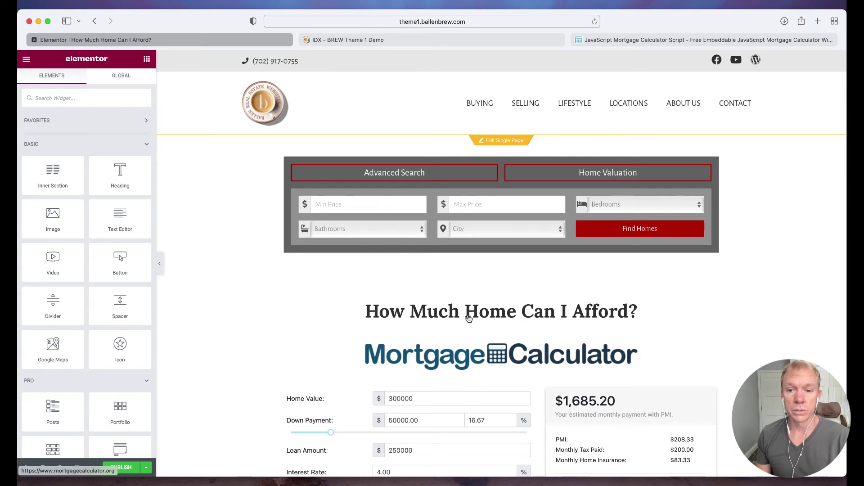
{"action": "left_click", "coordinate": [498, 360]}
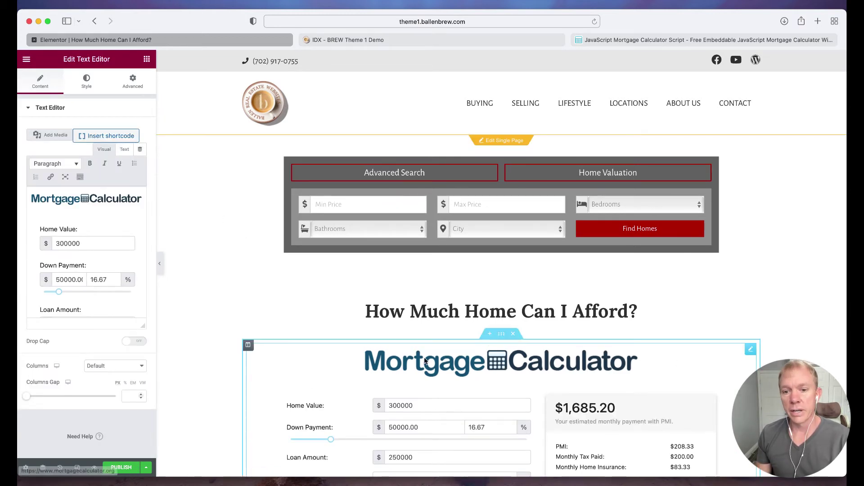
{"action": "scroll", "coordinate": [309, 294], "scroll_direction": "down", "scroll_amount": 1}
{"action": "scroll", "coordinate": [347, 301], "scroll_direction": "up", "scroll_amount": 1}
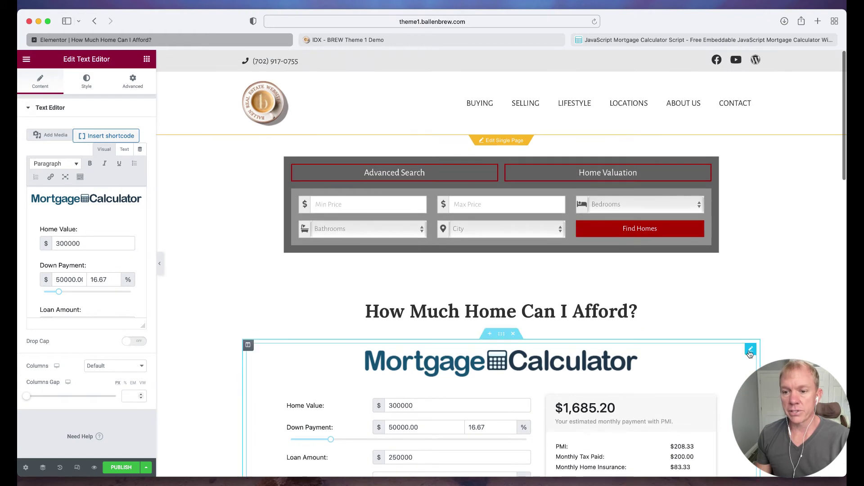
{"action": "right_click", "coordinate": [749, 355]}
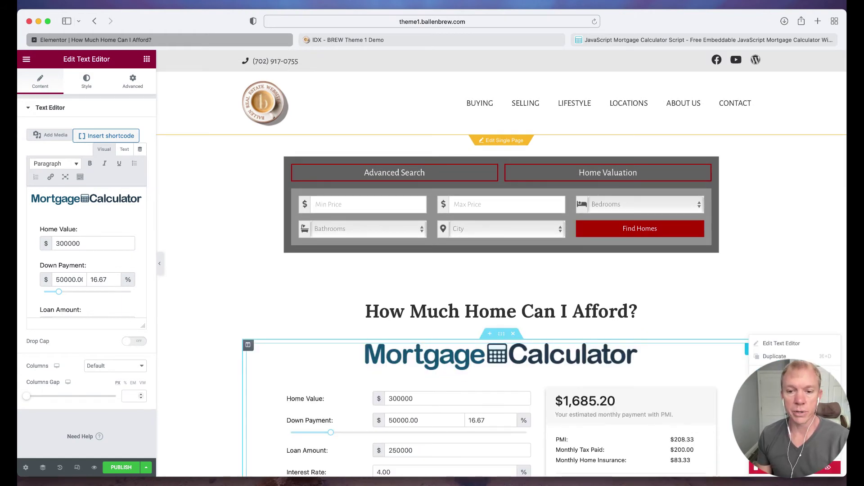
{"action": "left_click", "coordinate": [775, 467]}
{"action": "scroll", "coordinate": [268, 282], "scroll_direction": "down", "scroll_amount": 2}
{"action": "scroll", "coordinate": [261, 280], "scroll_direction": "up", "scroll_amount": 2}
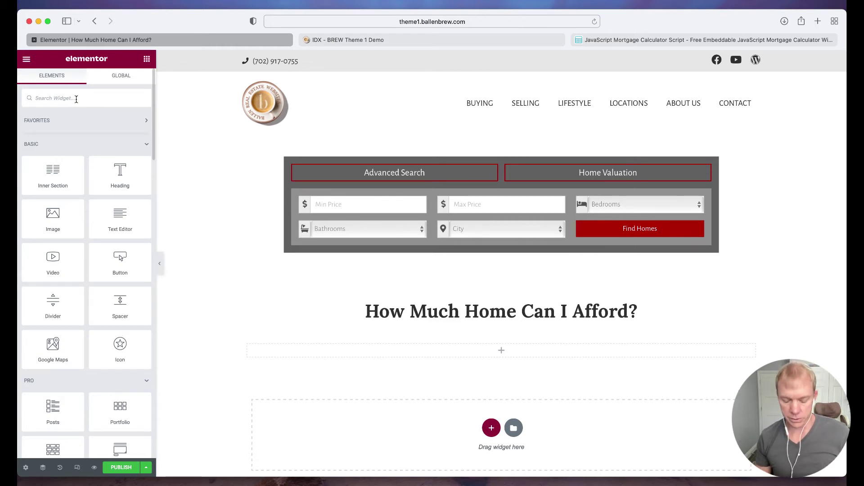
Add an HTML widget below the heading and paste the mortgagecalculator.org embed code into it
{"action": "type", "text": "html"}
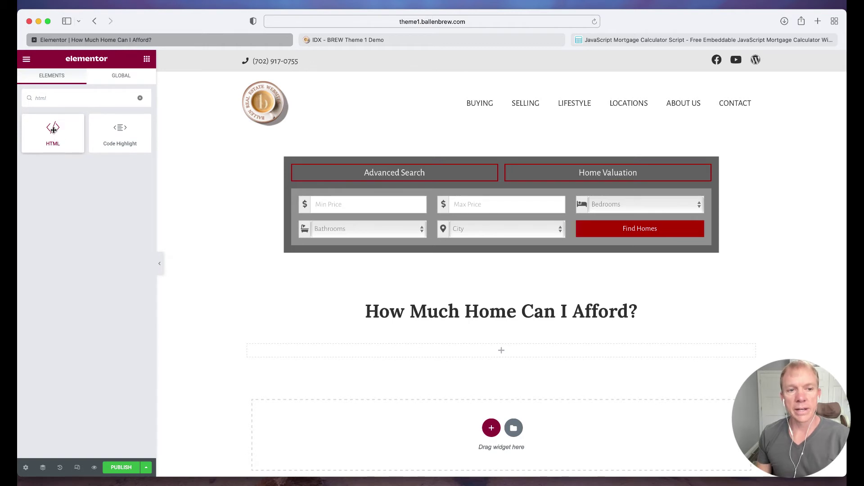
{"action": "left_click_drag", "start_coordinate": [53, 129], "coordinate": [495, 349]}
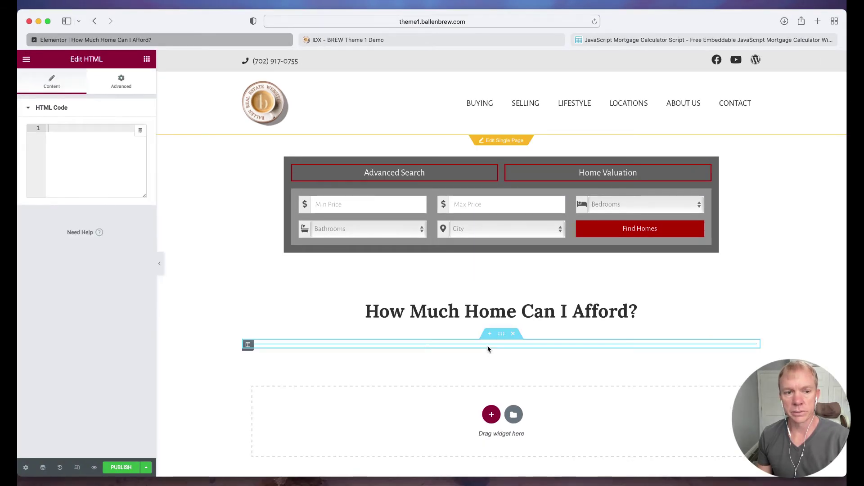
{"action": "right_click", "coordinate": [57, 147]}
{"action": "left_click", "coordinate": [78, 174]}
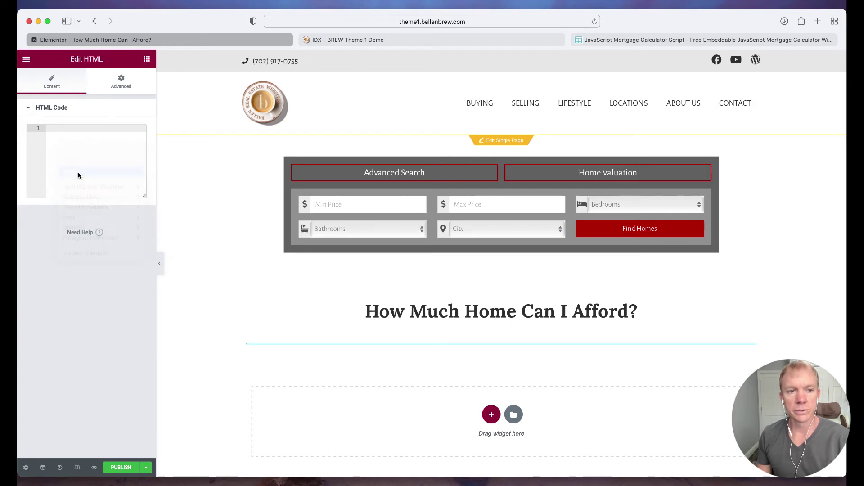
Check the live preview shows the calculator rendering a $1,685.20 payment
{"action": "scroll", "coordinate": [313, 295], "scroll_direction": "down", "scroll_amount": 2}
{"action": "scroll", "coordinate": [314, 295], "scroll_direction": "down", "scroll_amount": 10}
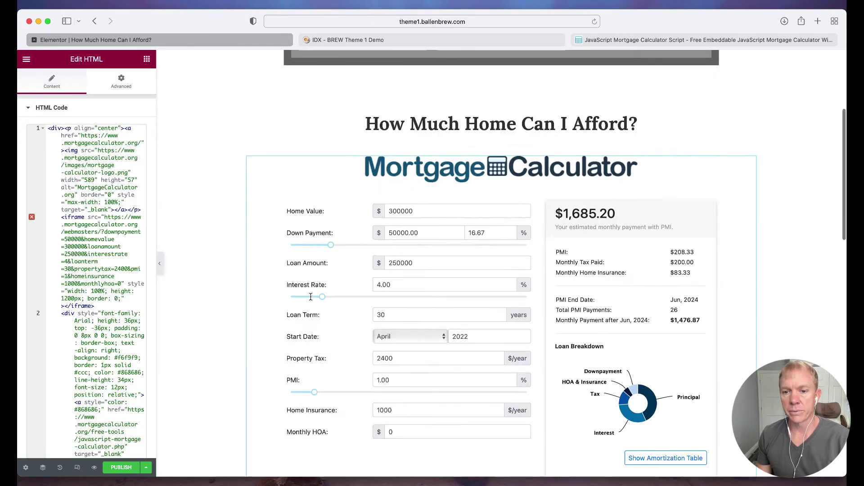
{"action": "scroll", "coordinate": [310, 297], "scroll_direction": "up", "scroll_amount": 12}
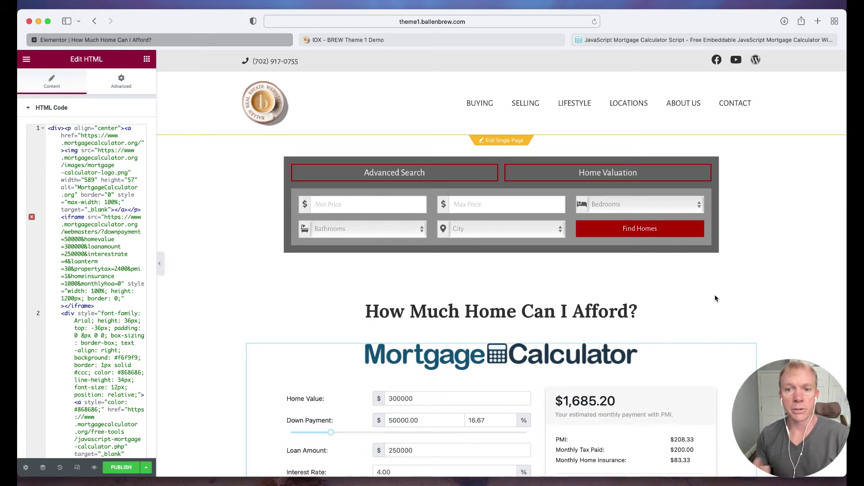
{"action": "scroll", "coordinate": [747, 295], "scroll_direction": "down", "scroll_amount": 15}
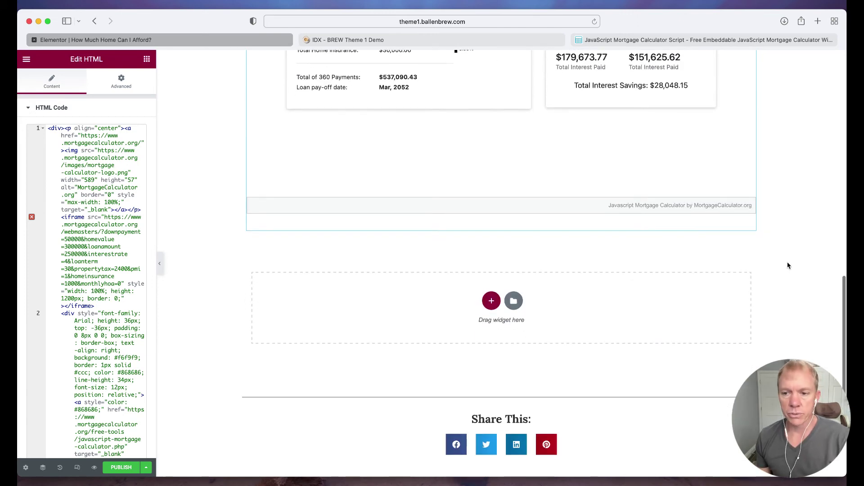
{"action": "scroll", "coordinate": [787, 266], "scroll_direction": "up", "scroll_amount": 10}
{"action": "scroll", "coordinate": [787, 265], "scroll_direction": "up", "scroll_amount": 8}
{"action": "scroll", "coordinate": [788, 265], "scroll_direction": "down", "scroll_amount": 3}
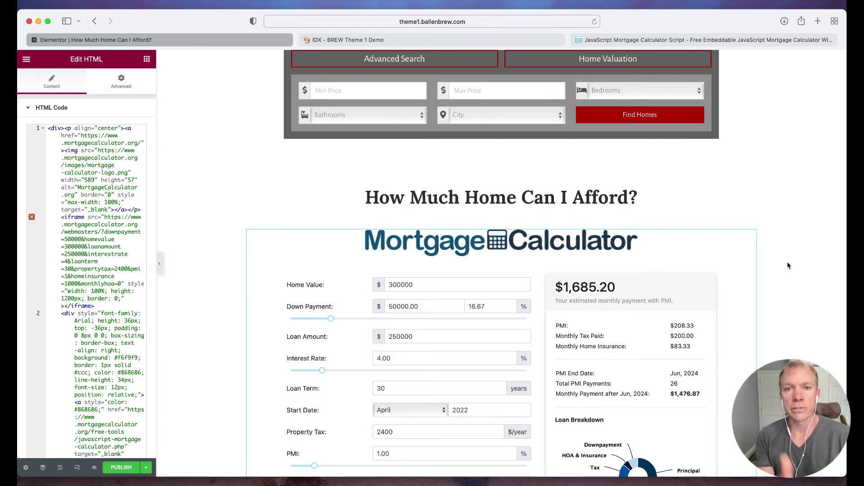
{"action": "scroll", "coordinate": [788, 266], "scroll_direction": "down", "scroll_amount": 5}
{"action": "scroll", "coordinate": [788, 266], "scroll_direction": "up", "scroll_amount": 8}
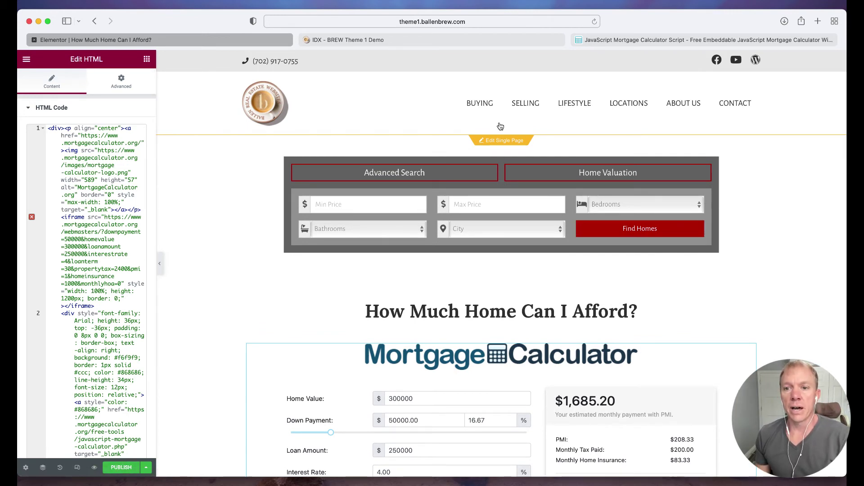
Publish the page and exit Elementor back to the WordPress dashboard
{"action": "left_click", "coordinate": [119, 466]}
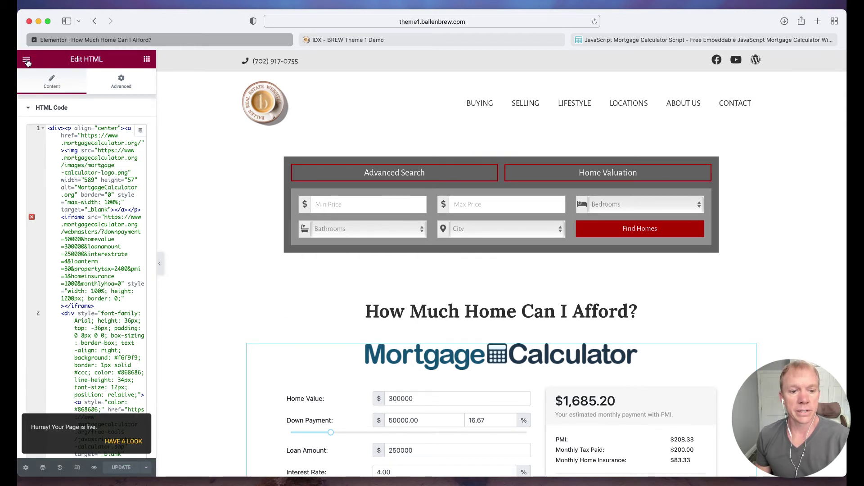
{"action": "left_click", "coordinate": [27, 62]}
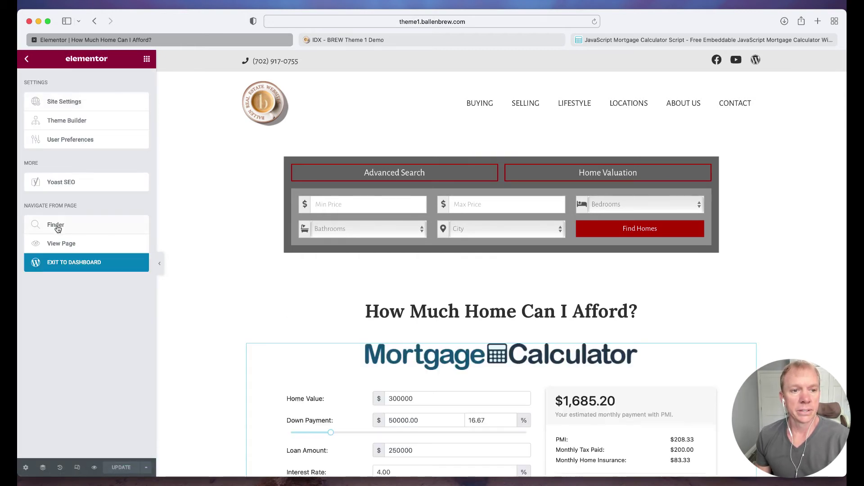
{"action": "left_click", "coordinate": [87, 267]}
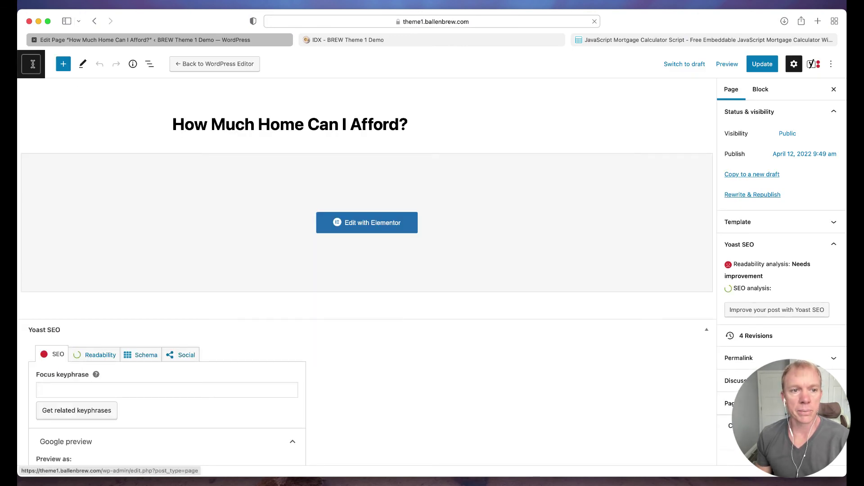
Add the How Much Home Can I Afford? page to the Primary Navigation menu
{"action": "left_click", "coordinate": [34, 67]}
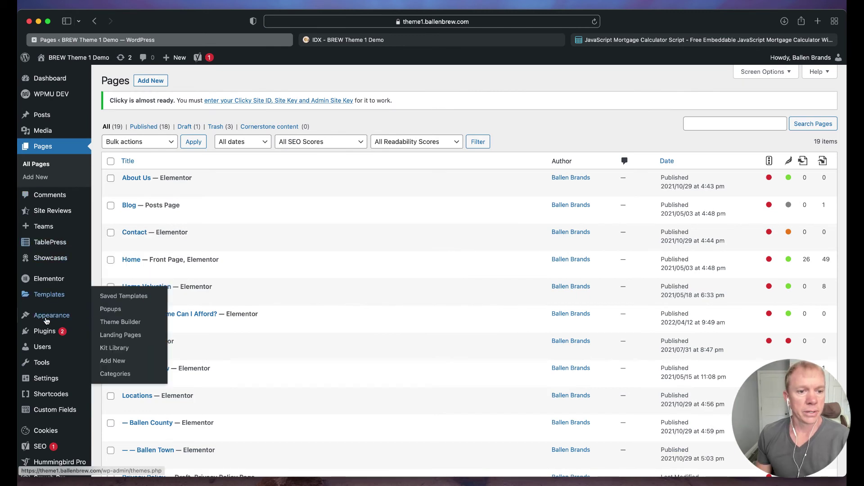
{"action": "mouse_move", "coordinate": [45, 315]}
{"action": "left_click", "coordinate": [112, 345]}
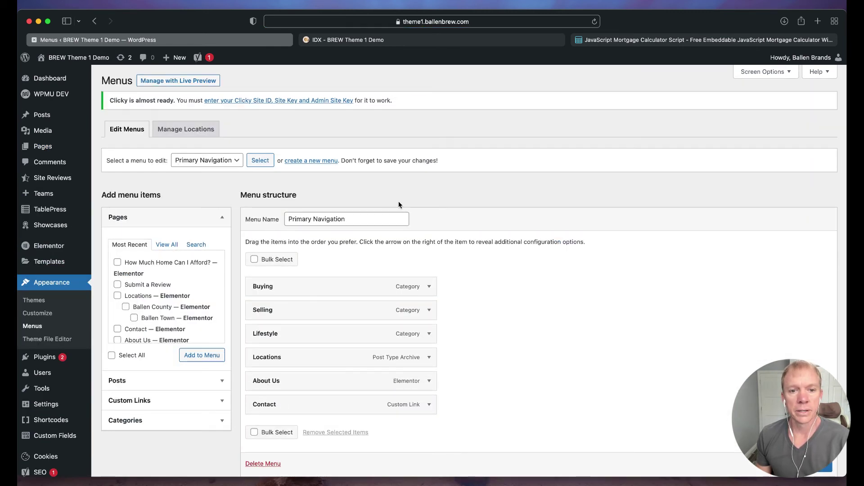
{"action": "scroll", "coordinate": [296, 273], "scroll_direction": "down", "scroll_amount": 3}
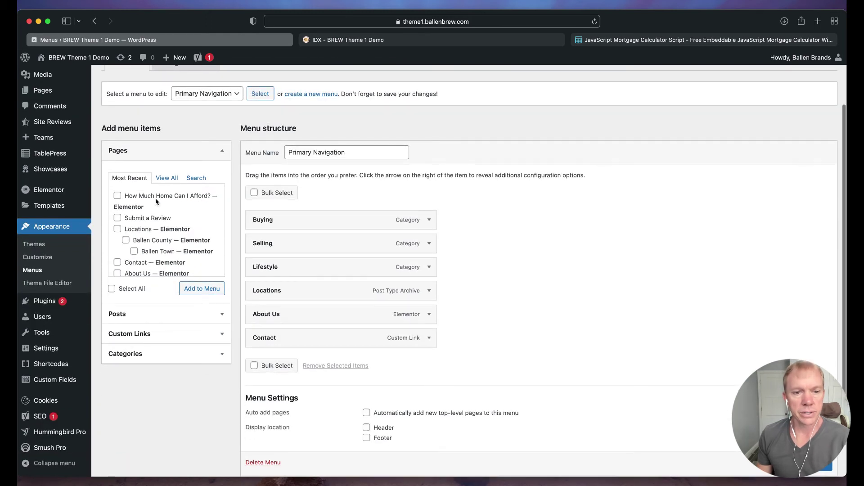
{"action": "left_click", "coordinate": [118, 196]}
{"action": "left_click", "coordinate": [202, 289]}
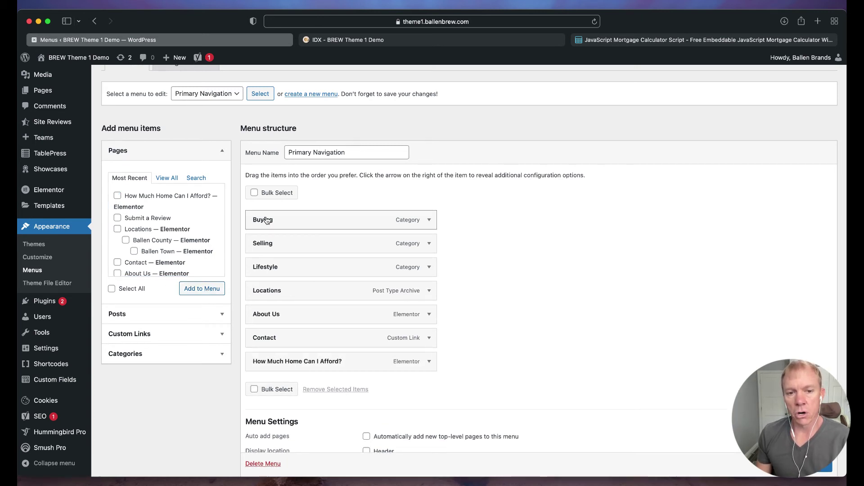
Nest the page under Buying as a sub item, save the menu, and switch to the IDX tab
{"action": "left_click_drag", "start_coordinate": [288, 363], "coordinate": [306, 244]}
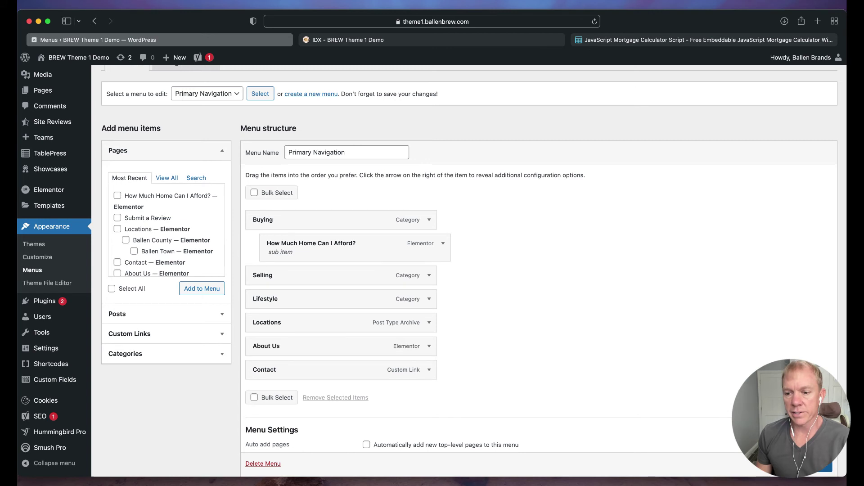
{"action": "left_click", "coordinate": [815, 467]}
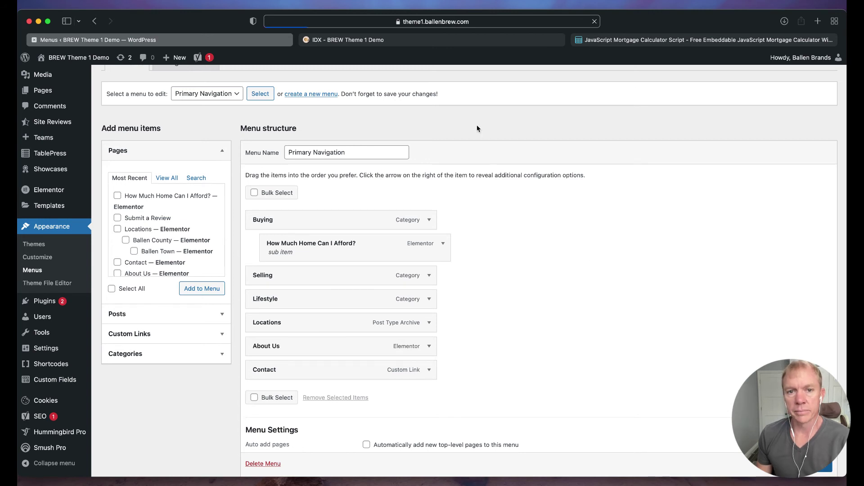
{"action": "left_click", "coordinate": [361, 40]}
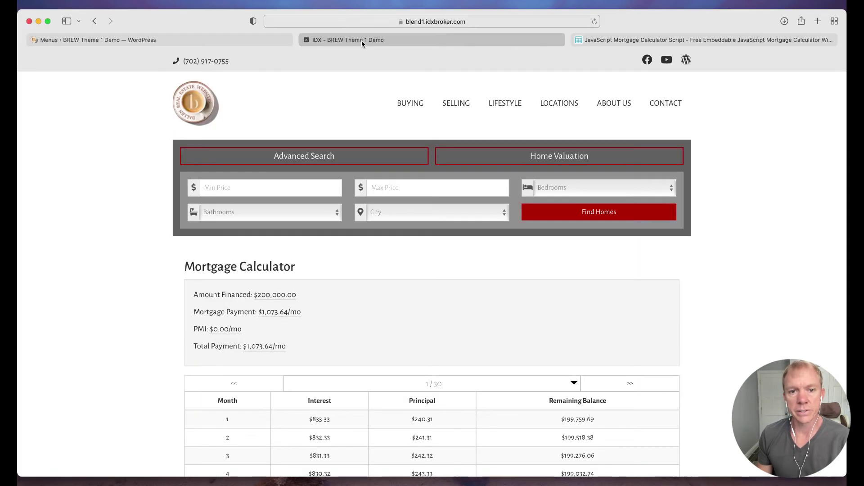
Load the BREW homepage and check the Buying dropdown lists How Much Home Can I Afford?
{"action": "left_click", "coordinate": [205, 95]}
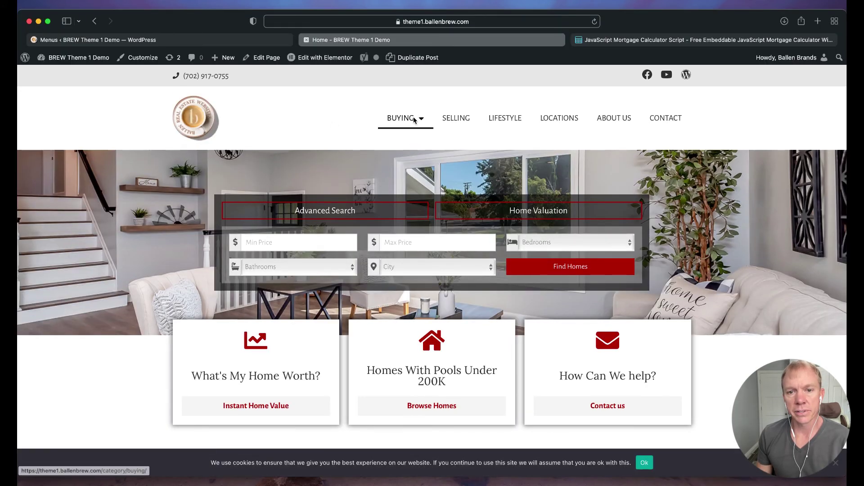
{"action": "mouse_move", "coordinate": [407, 119]}
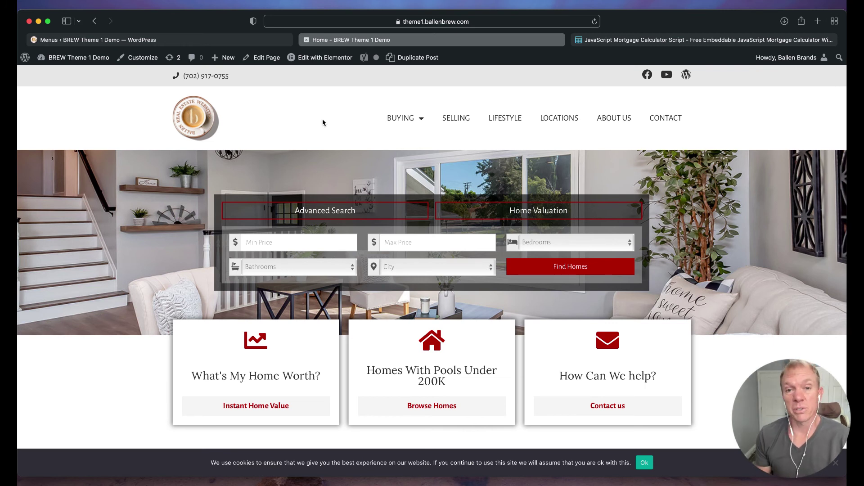
Open the Buying category page and choose the What is a Home Mortgage? post
{"action": "left_click", "coordinate": [400, 121]}
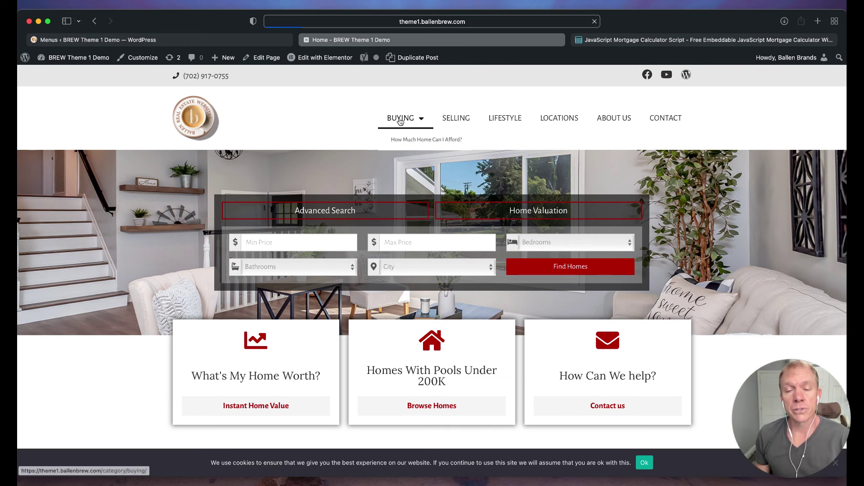
{"action": "scroll", "coordinate": [308, 201], "scroll_direction": "down", "scroll_amount": 2}
{"action": "scroll", "coordinate": [308, 201], "scroll_direction": "down", "scroll_amount": 4}
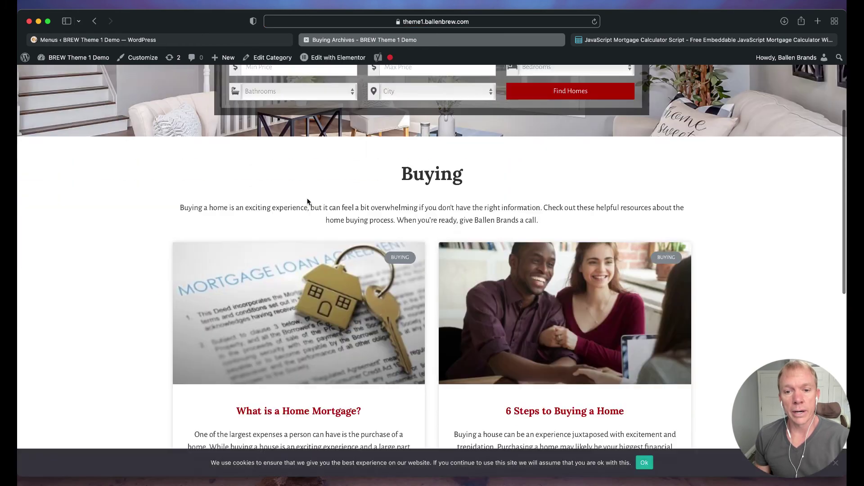
{"action": "scroll", "coordinate": [307, 201], "scroll_direction": "down", "scroll_amount": 3}
{"action": "left_click", "coordinate": [296, 348]}
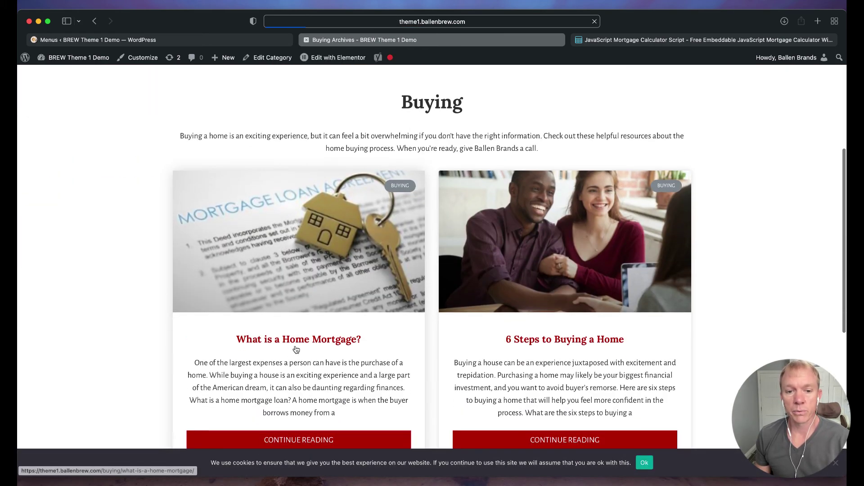
Read through the What is a Home Mortgage? post, then return to the homepage
{"action": "scroll", "coordinate": [271, 298], "scroll_direction": "down", "scroll_amount": 3}
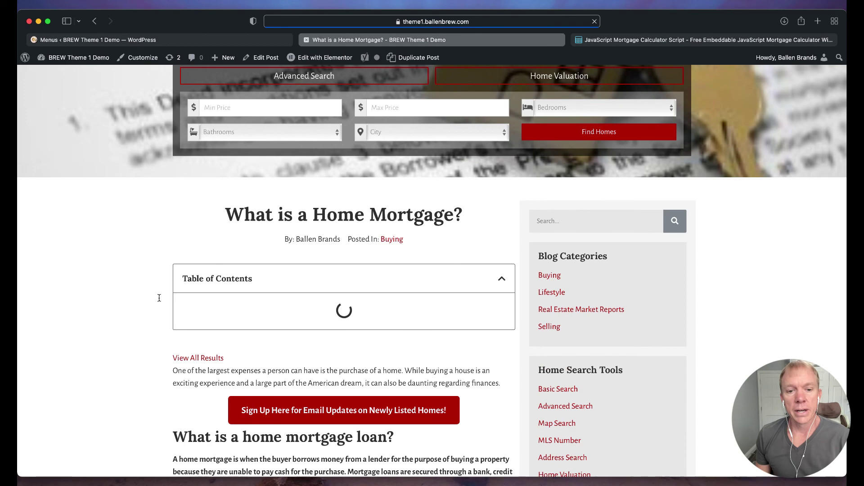
{"action": "scroll", "coordinate": [159, 297], "scroll_direction": "down", "scroll_amount": 6}
{"action": "scroll", "coordinate": [158, 301], "scroll_direction": "down", "scroll_amount": 3}
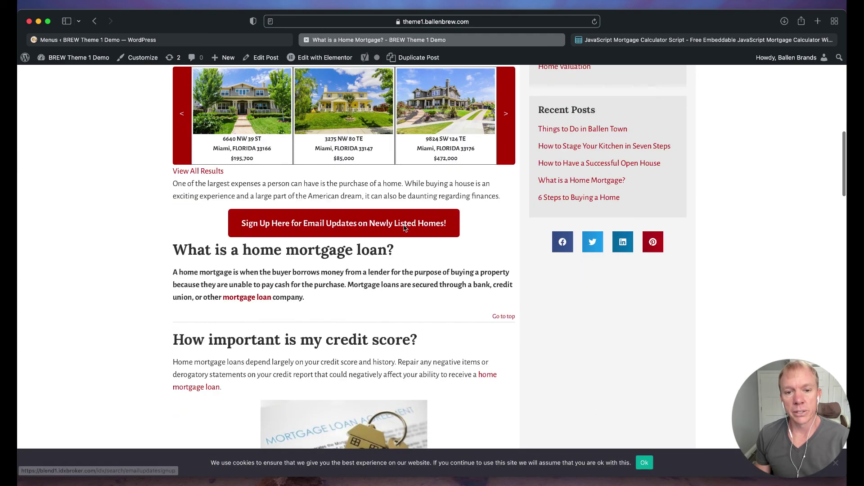
{"action": "scroll", "coordinate": [168, 254], "scroll_direction": "down", "scroll_amount": 7}
{"action": "scroll", "coordinate": [167, 254], "scroll_direction": "down", "scroll_amount": 10}
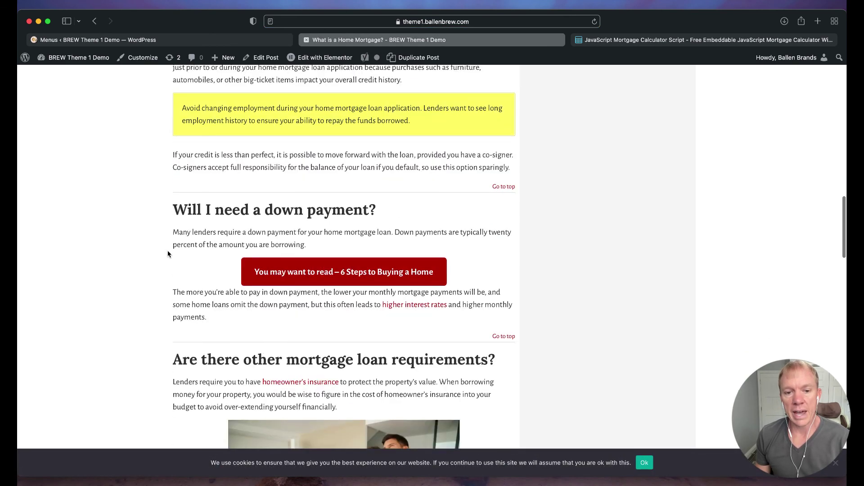
{"action": "scroll", "coordinate": [168, 255], "scroll_direction": "down", "scroll_amount": 6}
{"action": "scroll", "coordinate": [168, 255], "scroll_direction": "down", "scroll_amount": 20}
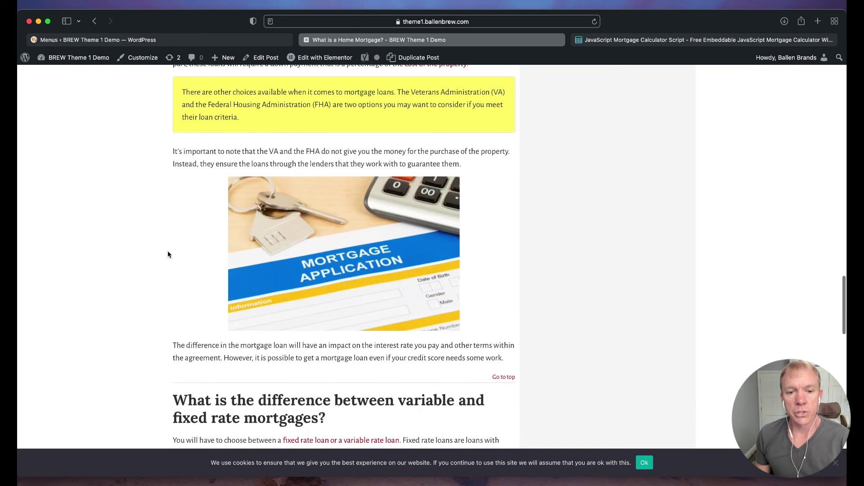
{"action": "scroll", "coordinate": [168, 255], "scroll_direction": "down", "scroll_amount": 10}
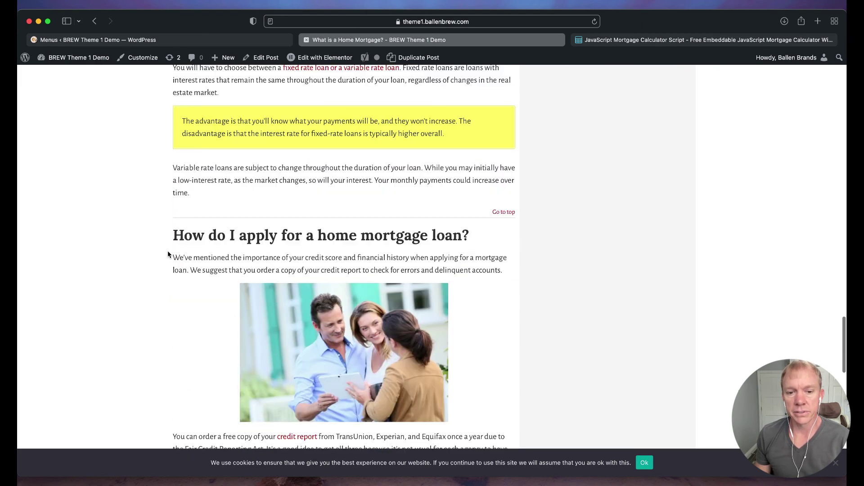
{"action": "scroll", "coordinate": [169, 255], "scroll_direction": "down", "scroll_amount": 10}
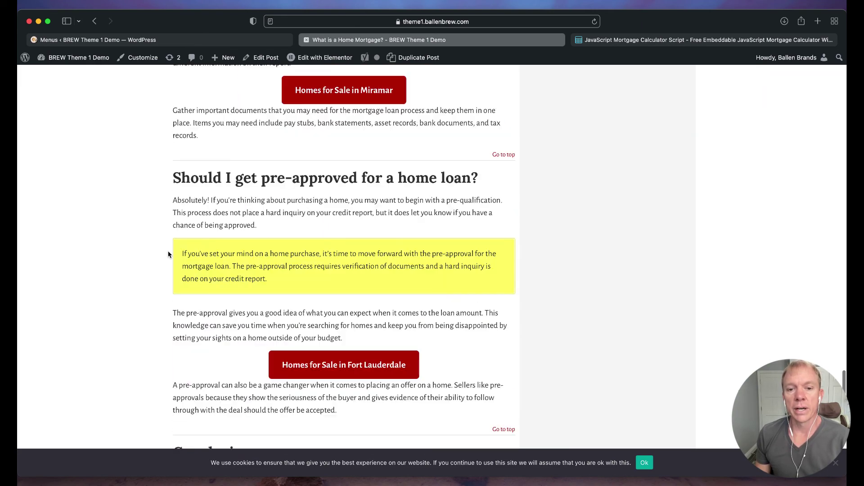
{"action": "scroll", "coordinate": [135, 263], "scroll_direction": "down", "scroll_amount": 5}
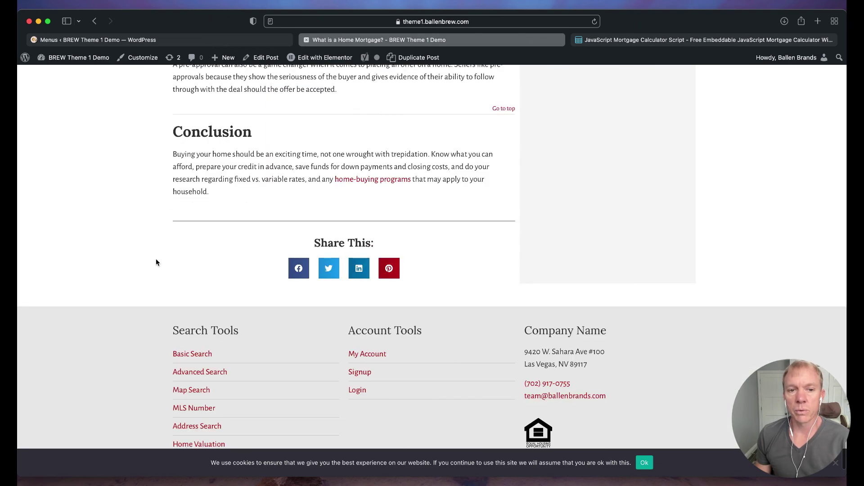
{"action": "scroll", "coordinate": [157, 262], "scroll_direction": "up", "scroll_amount": 20}
{"action": "scroll", "coordinate": [156, 262], "scroll_direction": "up", "scroll_amount": 6}
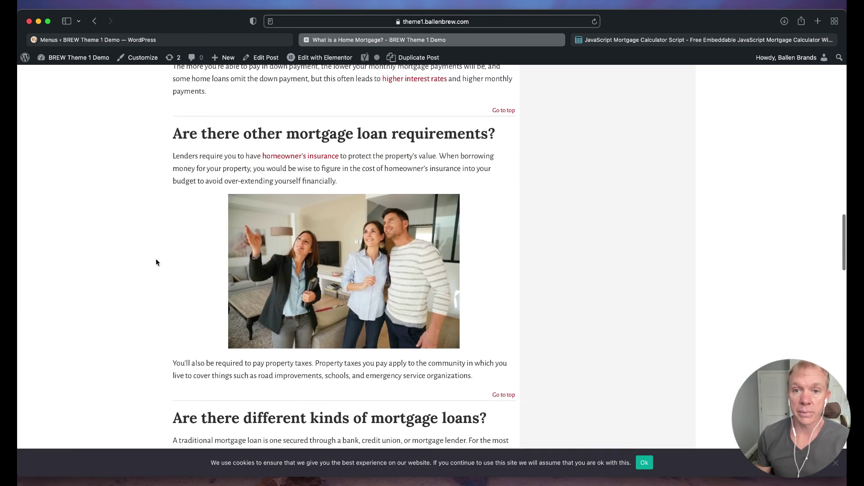
{"action": "scroll", "coordinate": [156, 262], "scroll_direction": "up", "scroll_amount": 8}
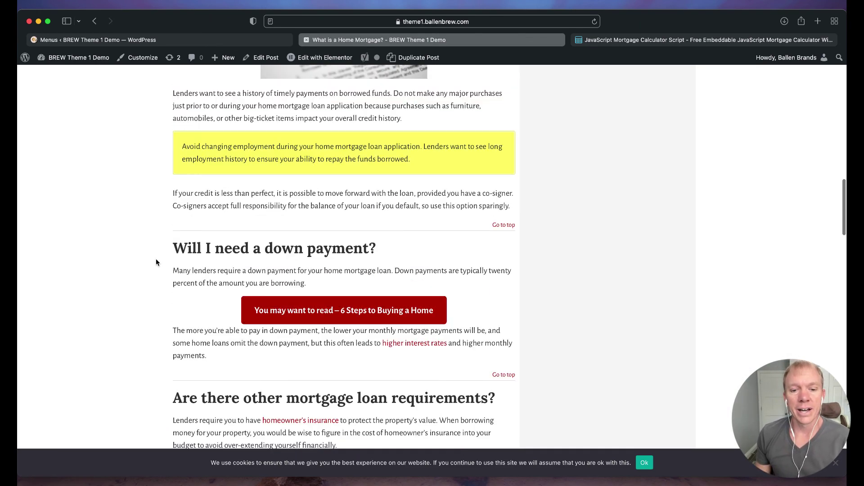
{"action": "scroll", "coordinate": [156, 259], "scroll_direction": "up", "scroll_amount": 20}
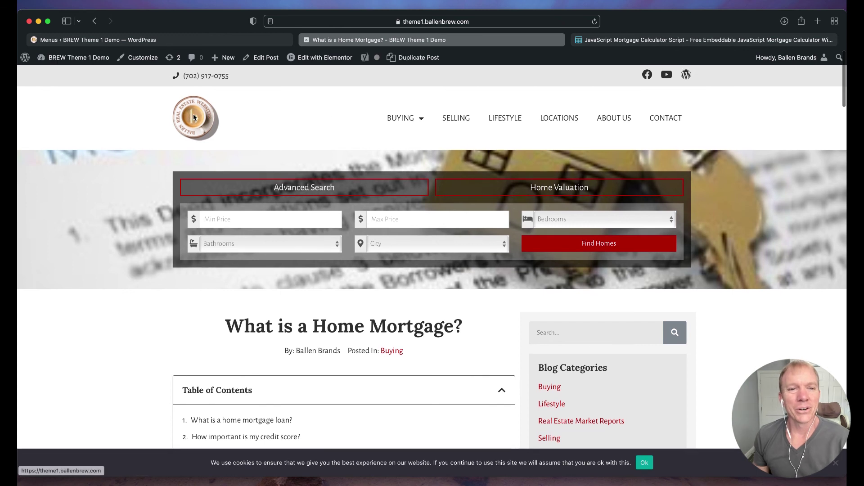
{"action": "left_click", "coordinate": [201, 117]}
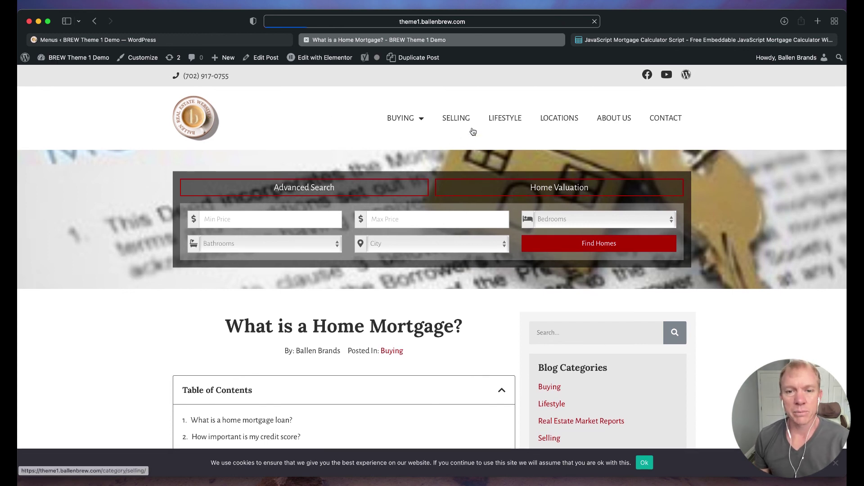